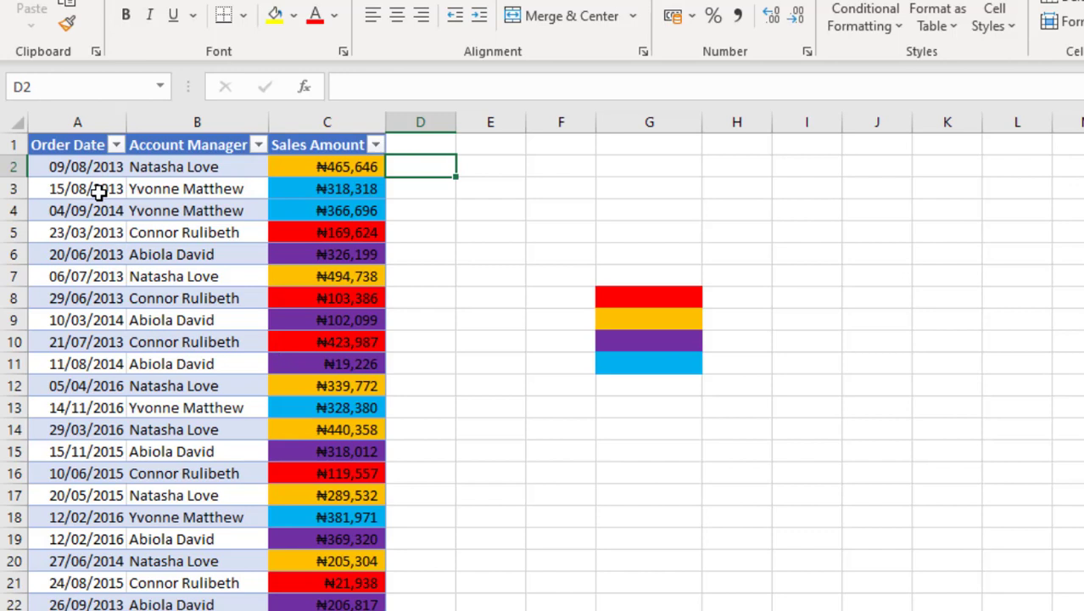
- Examine the order dates, account managers and colour-filled sales amounts, along with the four colour key cells in G8:G11
{"action": "left_click_drag", "start_coordinate": [89, 168], "coordinate": [108, 312]}
{"action": "left_click_drag", "start_coordinate": [174, 190], "coordinate": [182, 247]}
{"action": "left_click_drag", "start_coordinate": [368, 165], "coordinate": [301, 363]}
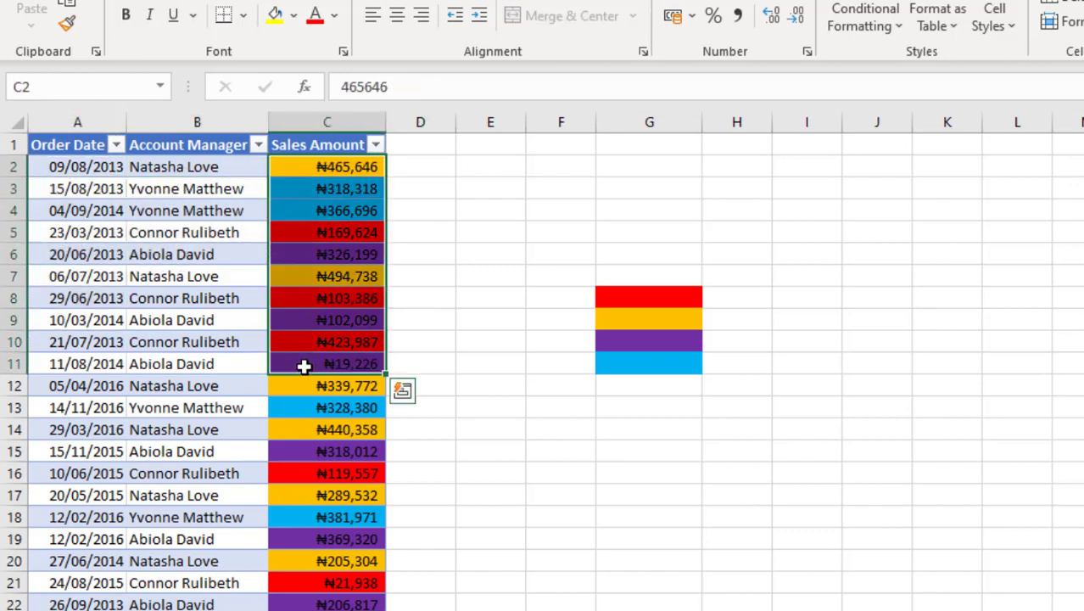
{"action": "left_click", "coordinate": [185, 168]}
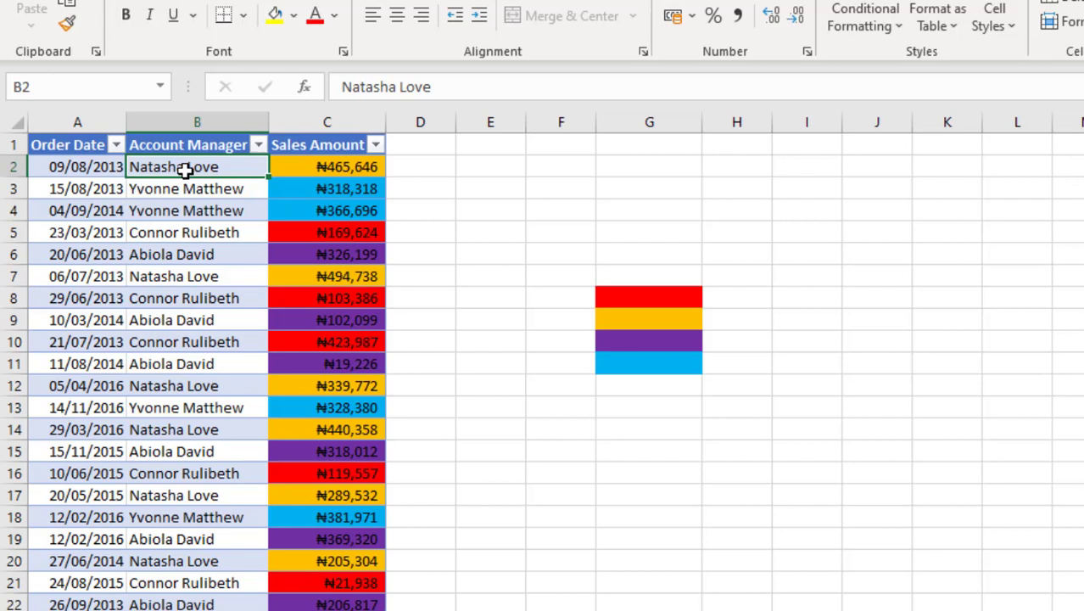
{"action": "left_click_drag", "start_coordinate": [162, 167], "coordinate": [335, 168]}
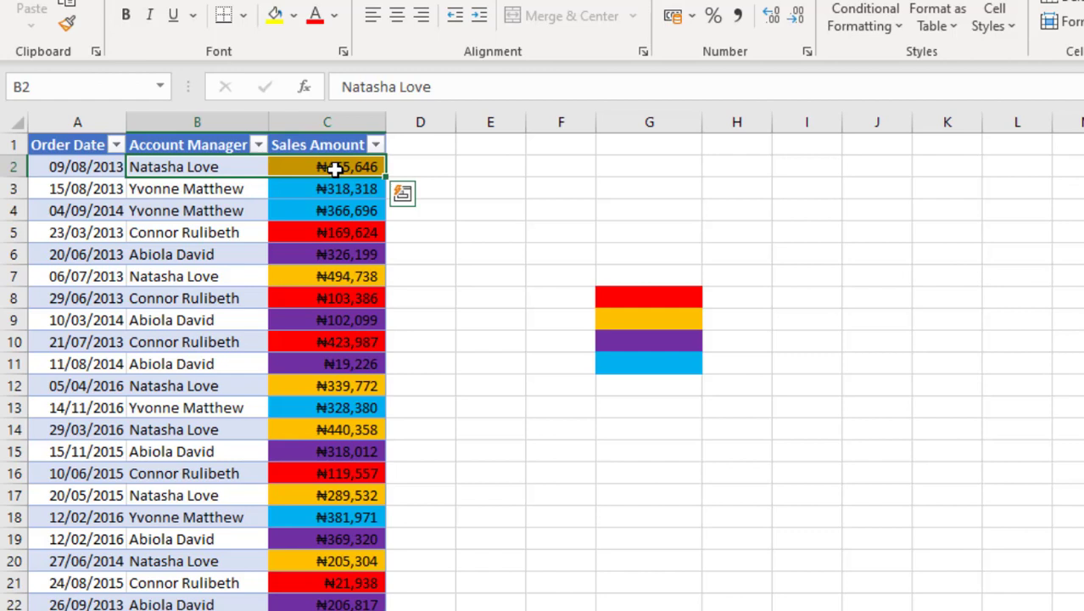
{"action": "left_click", "coordinate": [335, 168]}
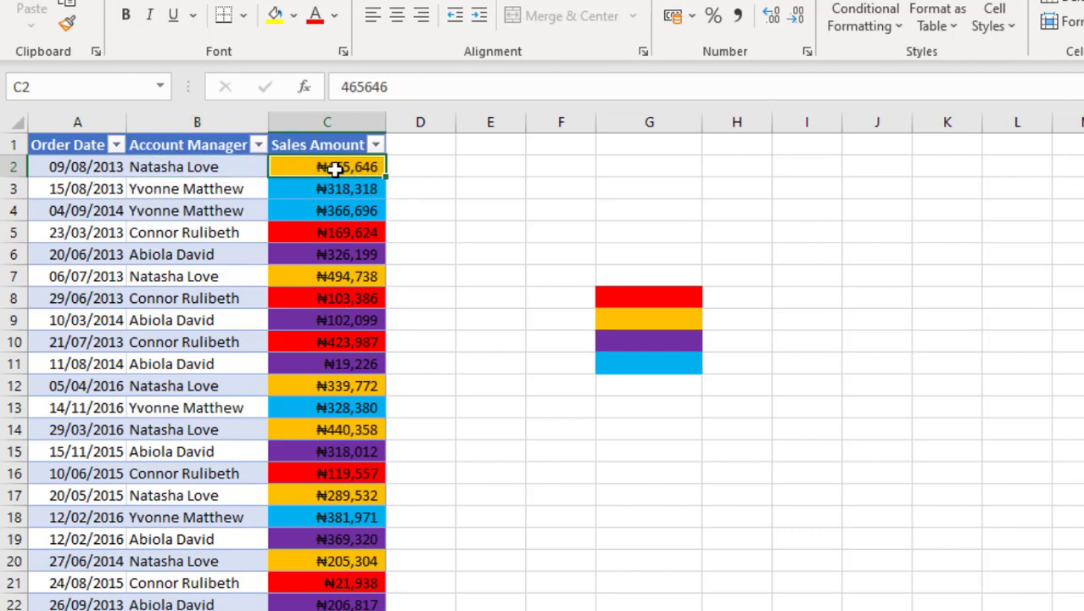
{"action": "left_click", "coordinate": [235, 194]}
{"action": "left_click", "coordinate": [349, 188]}
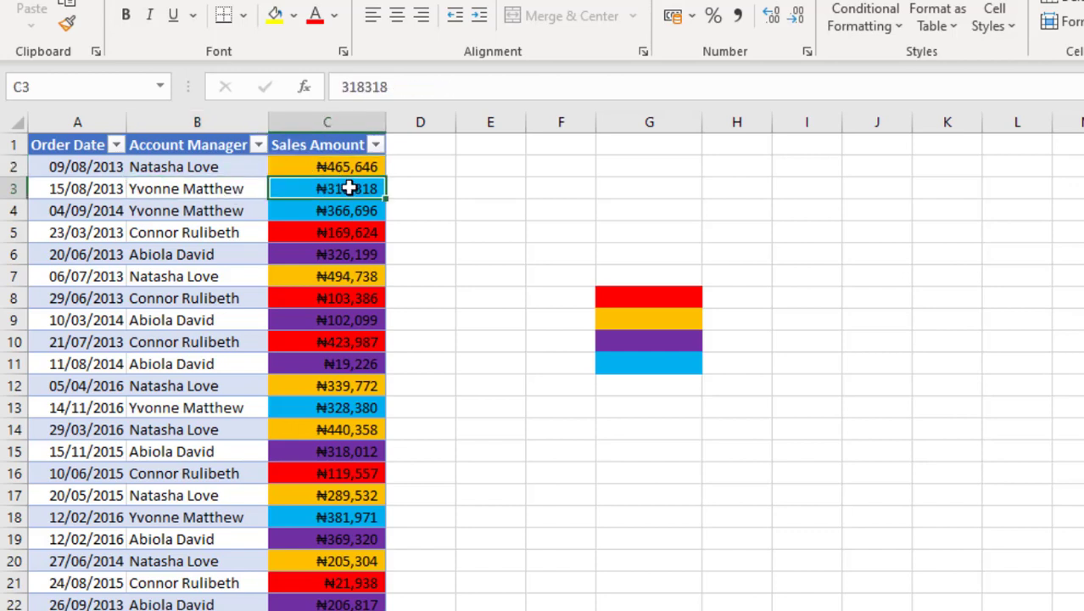
{"action": "left_click", "coordinate": [208, 231]}
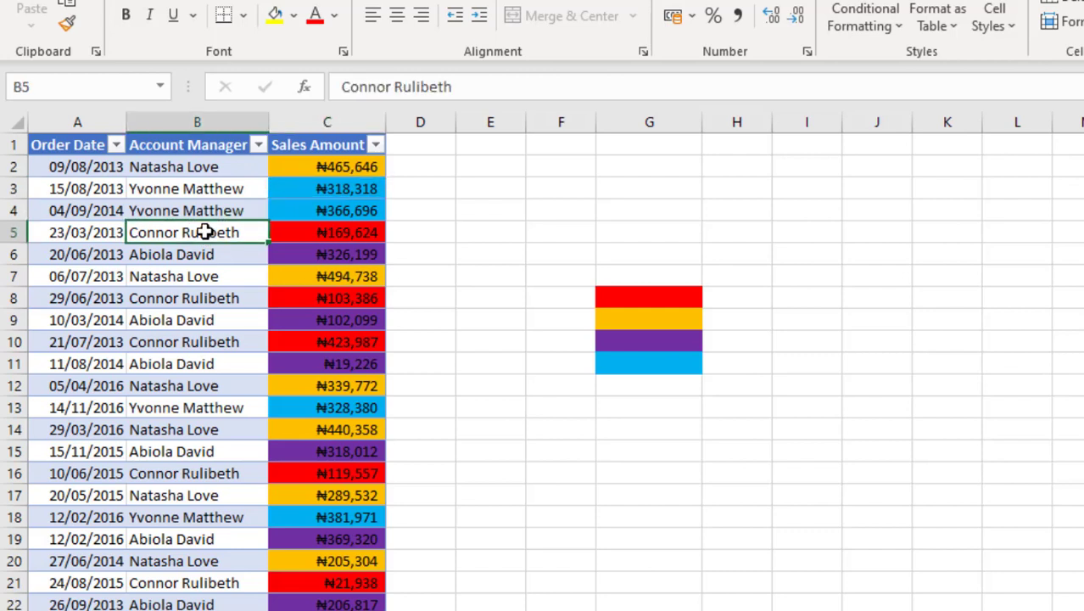
{"action": "left_click", "coordinate": [316, 233]}
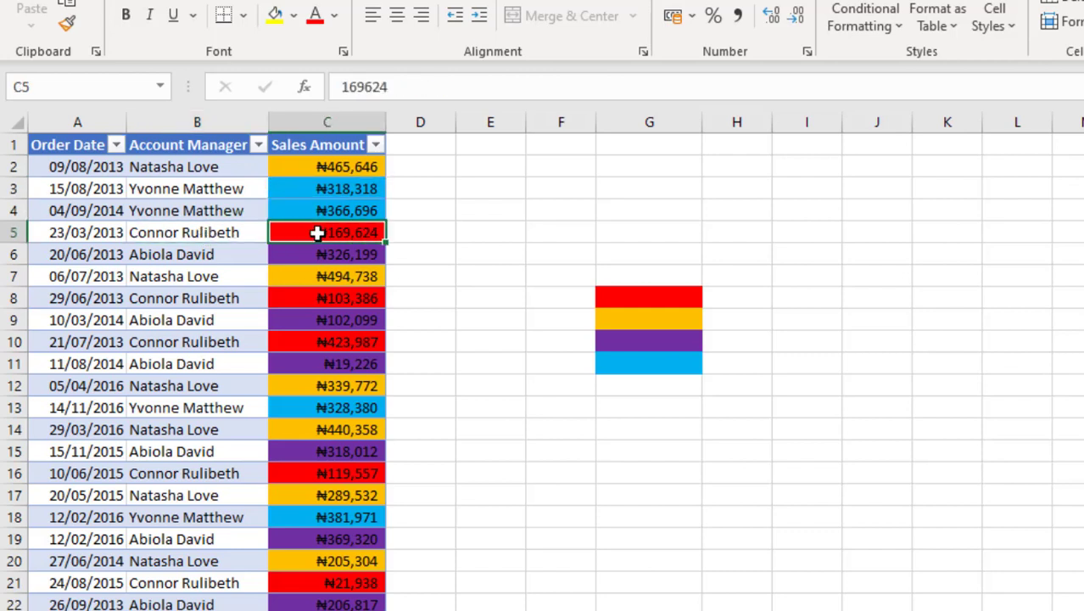
{"action": "left_click", "coordinate": [203, 253]}
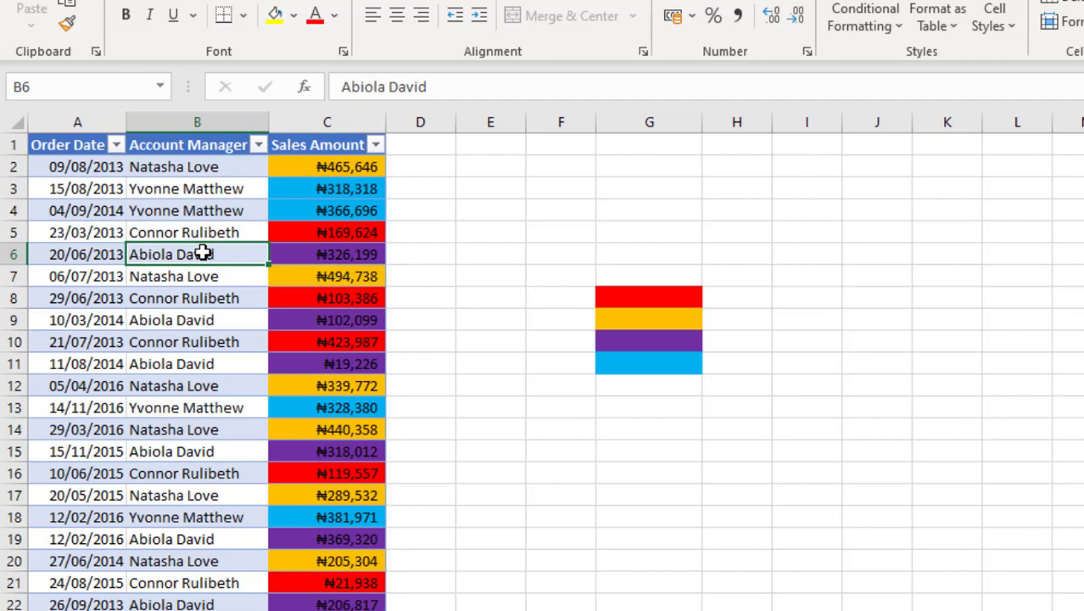
{"action": "left_click_drag", "start_coordinate": [658, 294], "coordinate": [670, 365]}
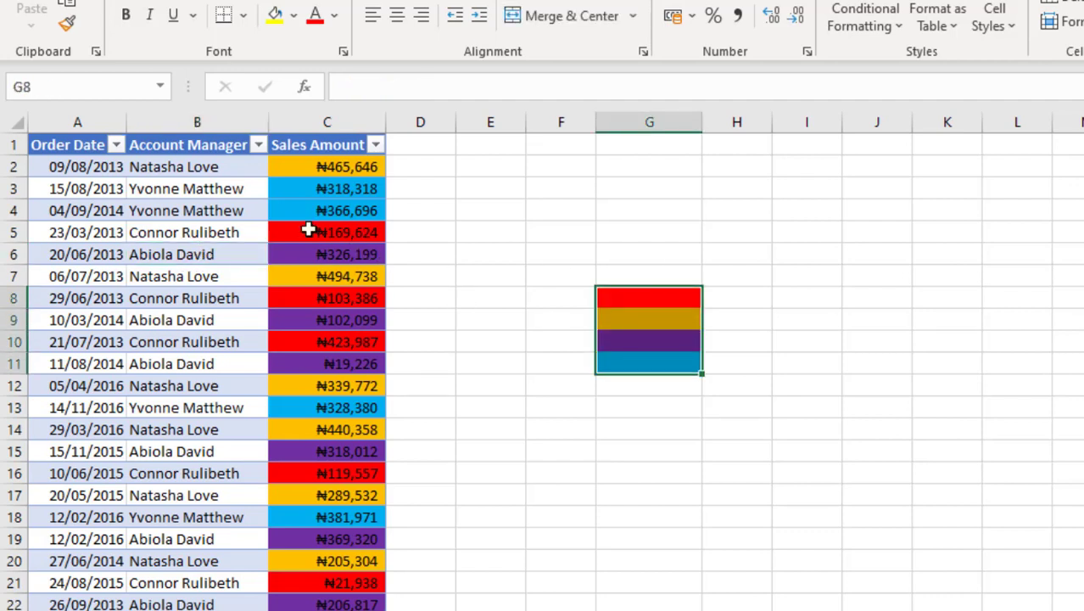
{"action": "left_click", "coordinate": [203, 172]}
{"action": "left_click_drag", "start_coordinate": [203, 172], "coordinate": [188, 307]}
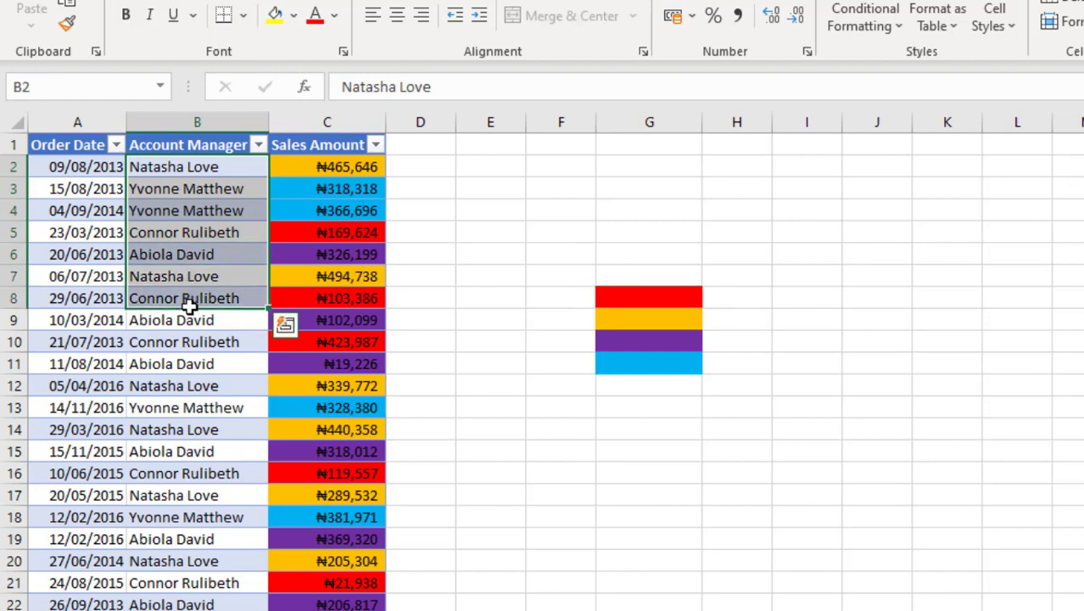
- Check the name assigned to the sales table in its table design properties
{"action": "left_click", "coordinate": [193, 319]}
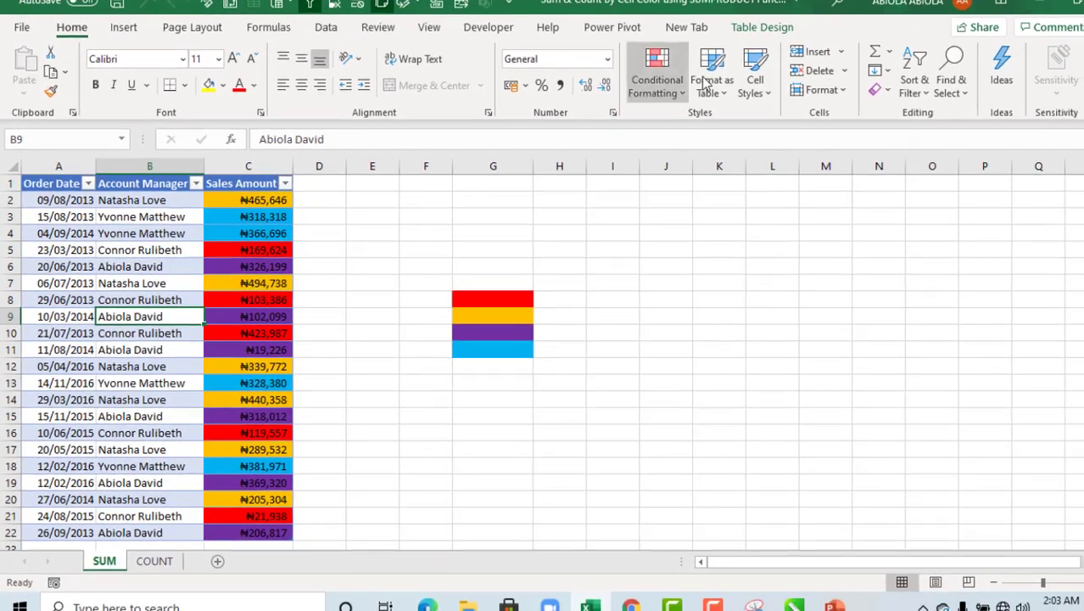
{"action": "left_click", "coordinate": [757, 28]}
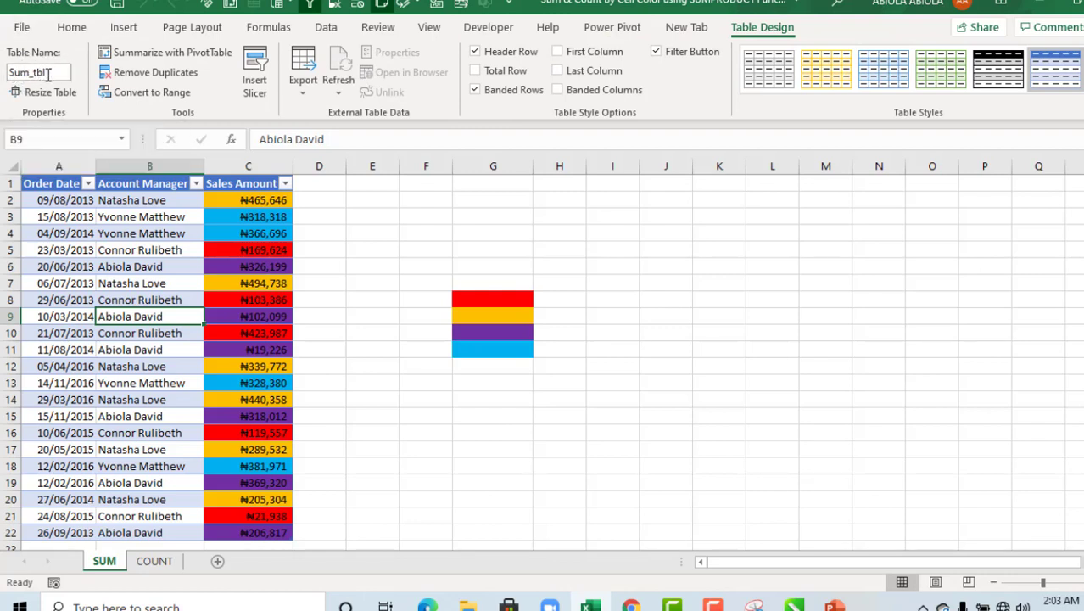
{"action": "left_click", "coordinate": [162, 283]}
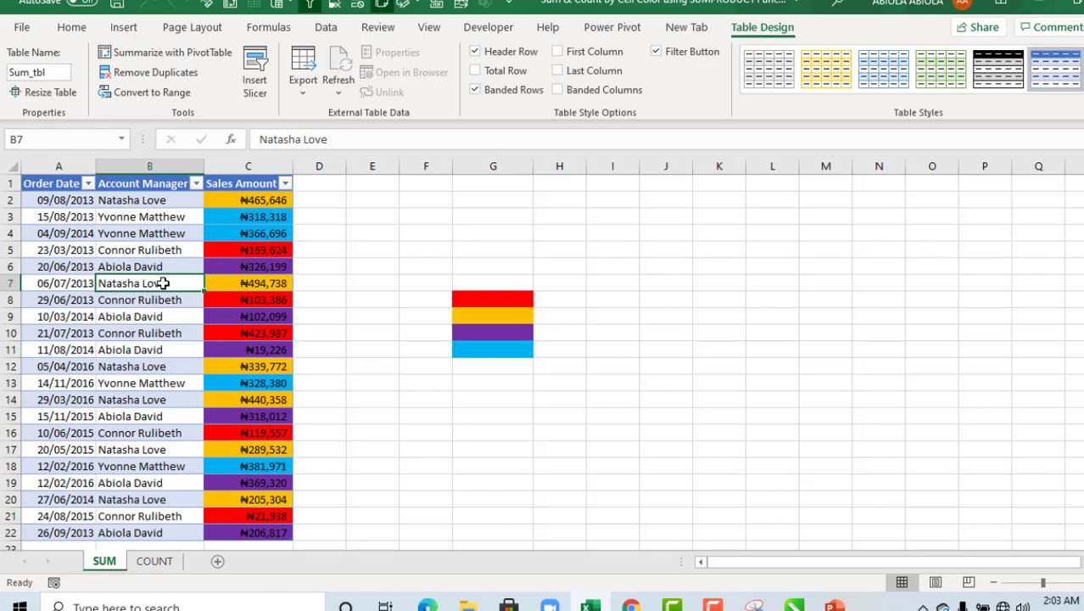
- With D2 selected, define a workbook-scoped name SumofColor that refers to =GET.CELL(38,!C2)
{"action": "left_click", "coordinate": [331, 201]}
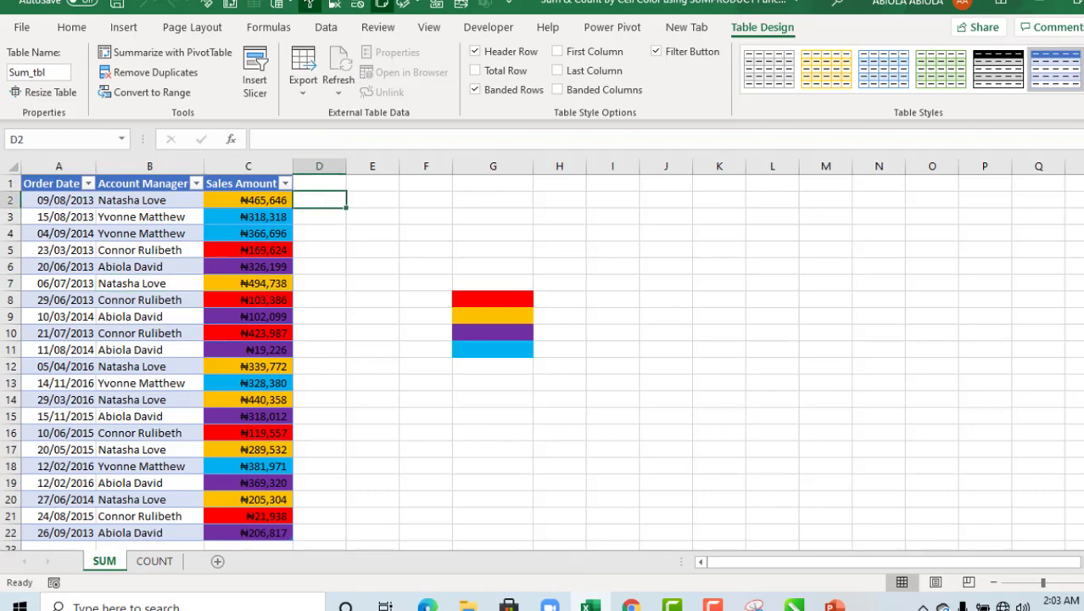
{"action": "left_click", "coordinate": [270, 27]}
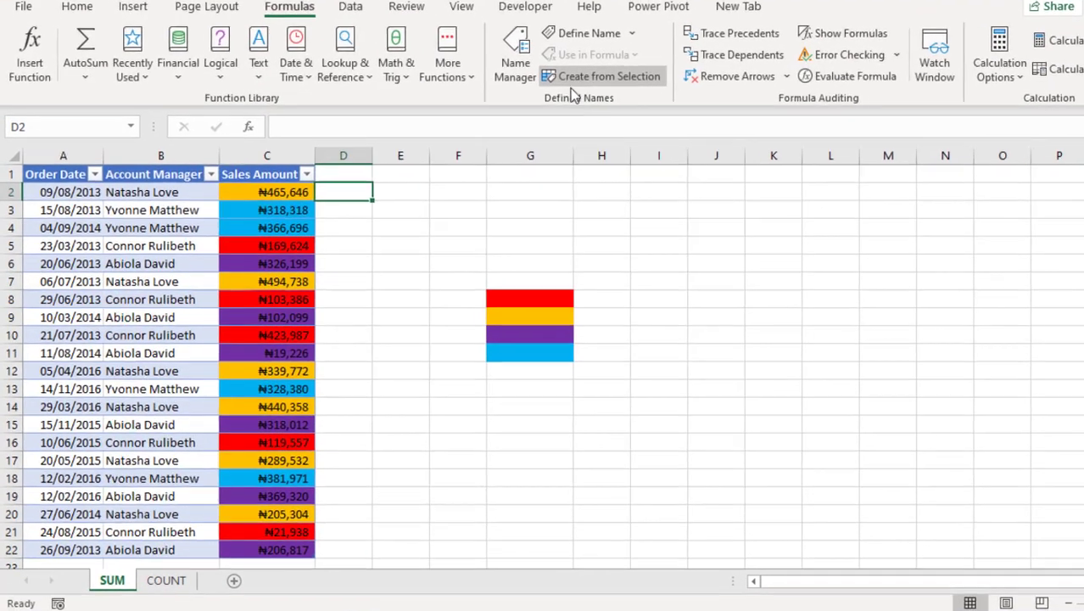
{"action": "left_click", "coordinate": [529, 76]}
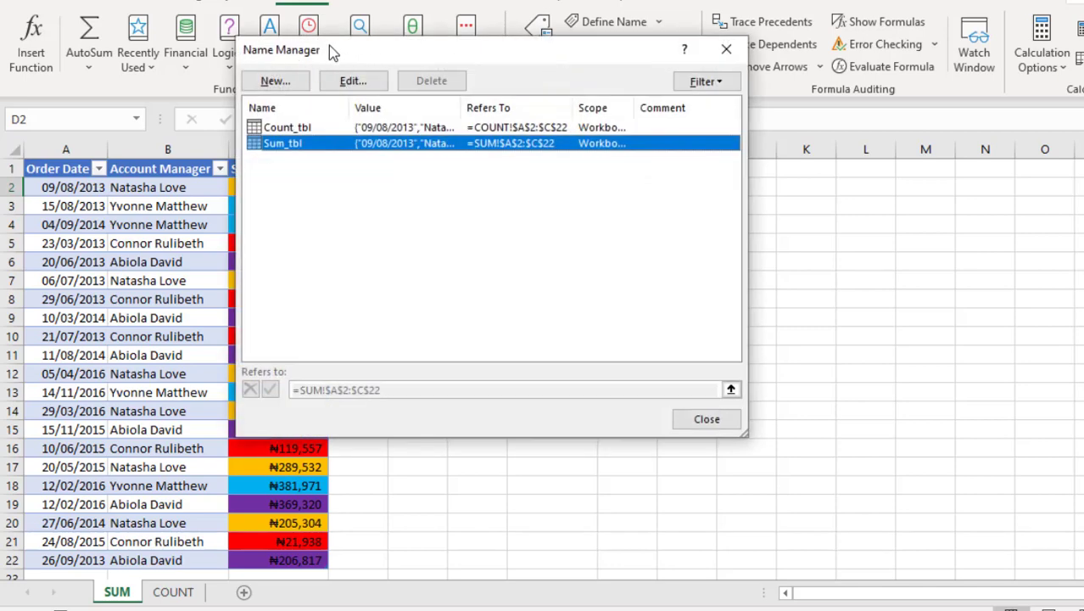
{"action": "left_click", "coordinate": [275, 82]}
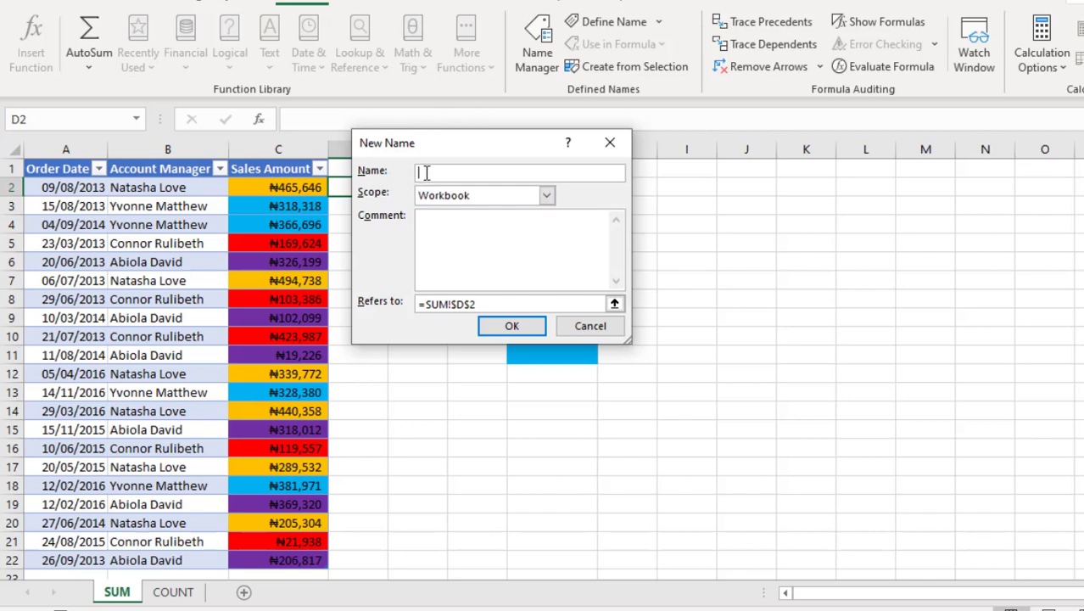
{"action": "type", "text": "SumofColor"}
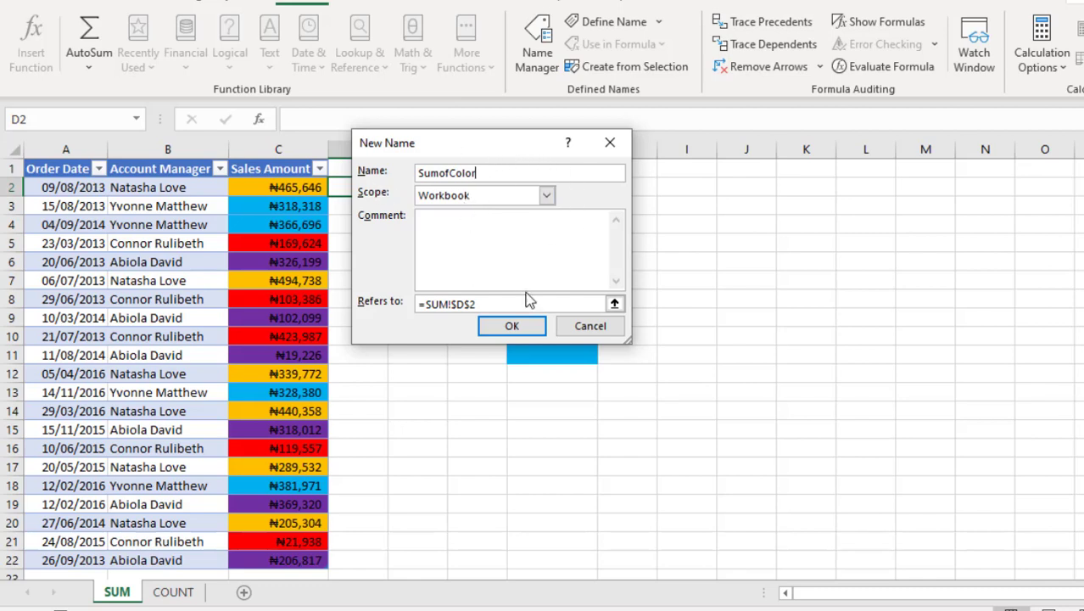
{"action": "left_click_drag", "start_coordinate": [522, 302], "coordinate": [400, 303]}
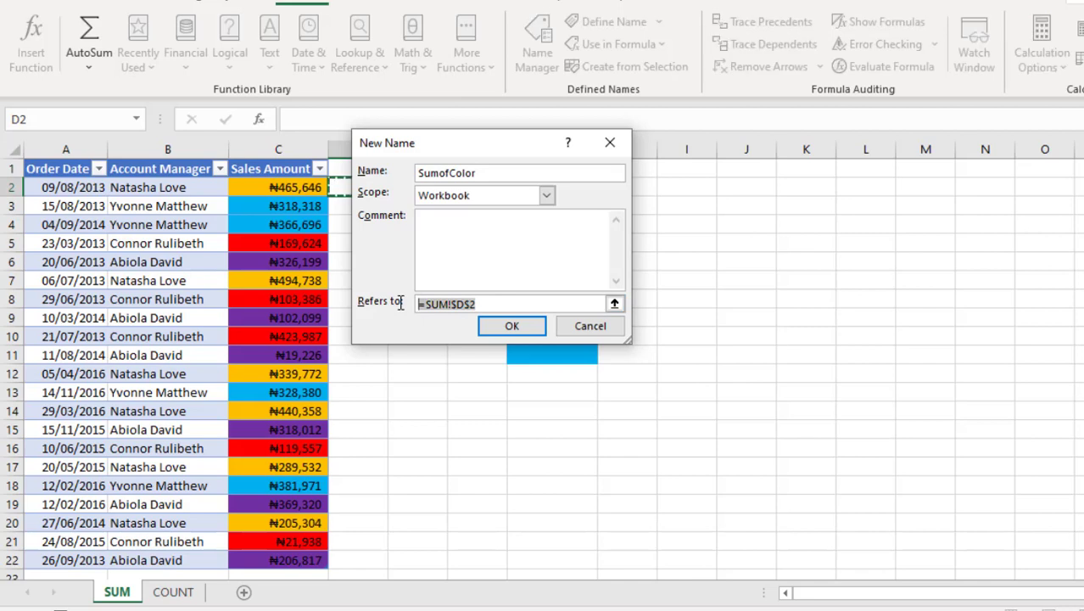
{"action": "type", "text": "=Get"}
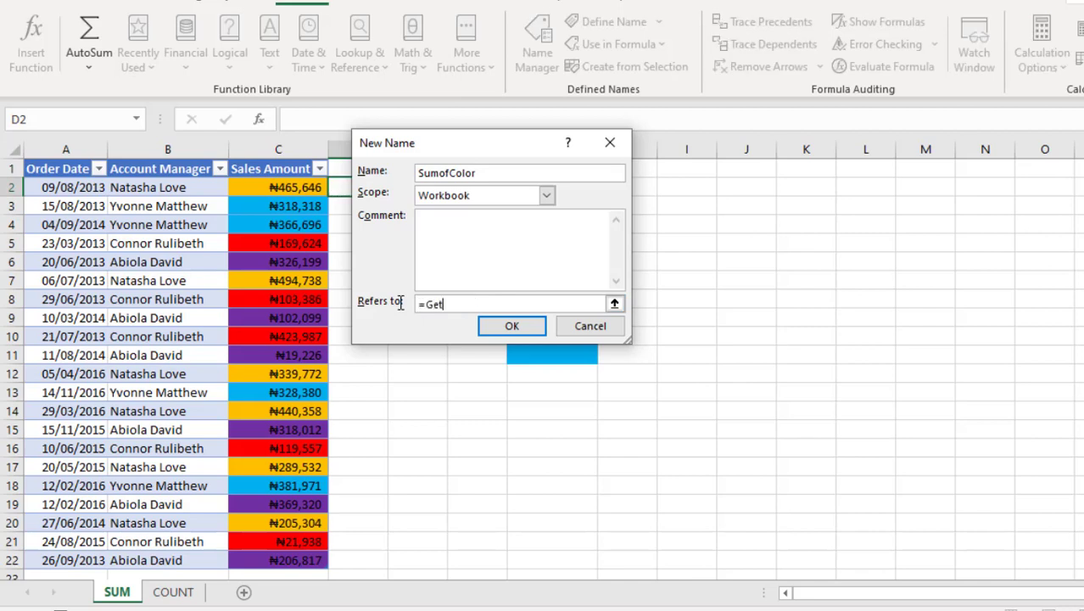
{"action": "type", "text": ".cell(38,!C2"}
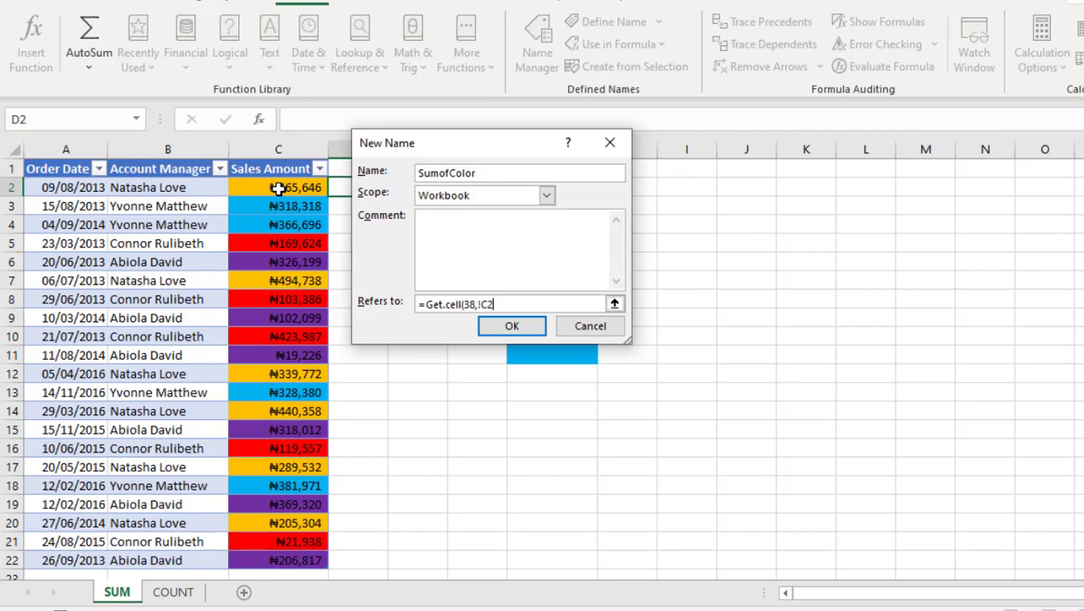
{"action": "left_click", "coordinate": [512, 325]}
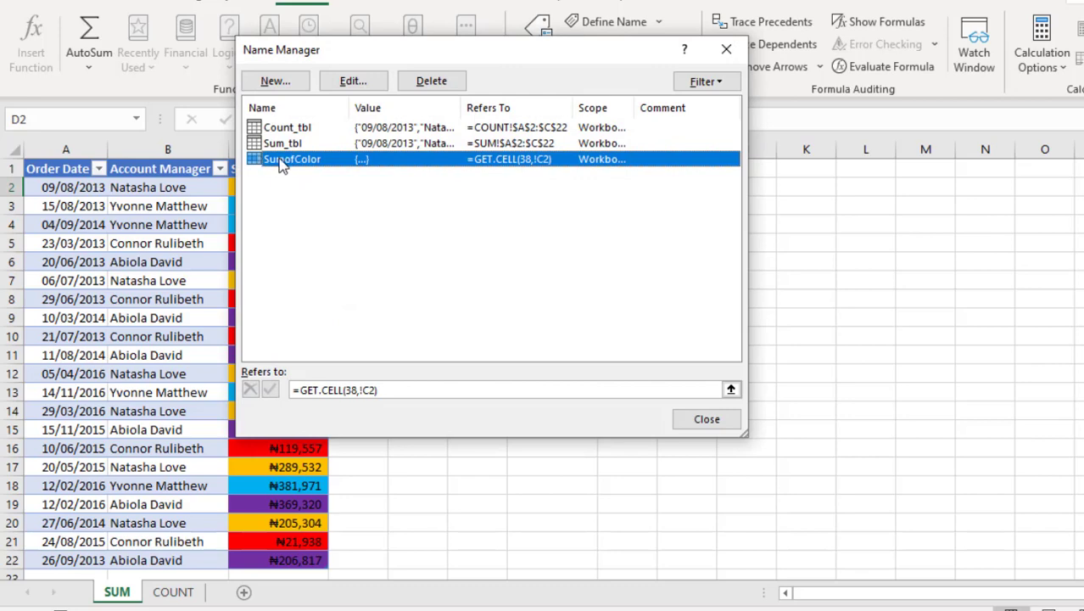
{"action": "left_click", "coordinate": [709, 419]}
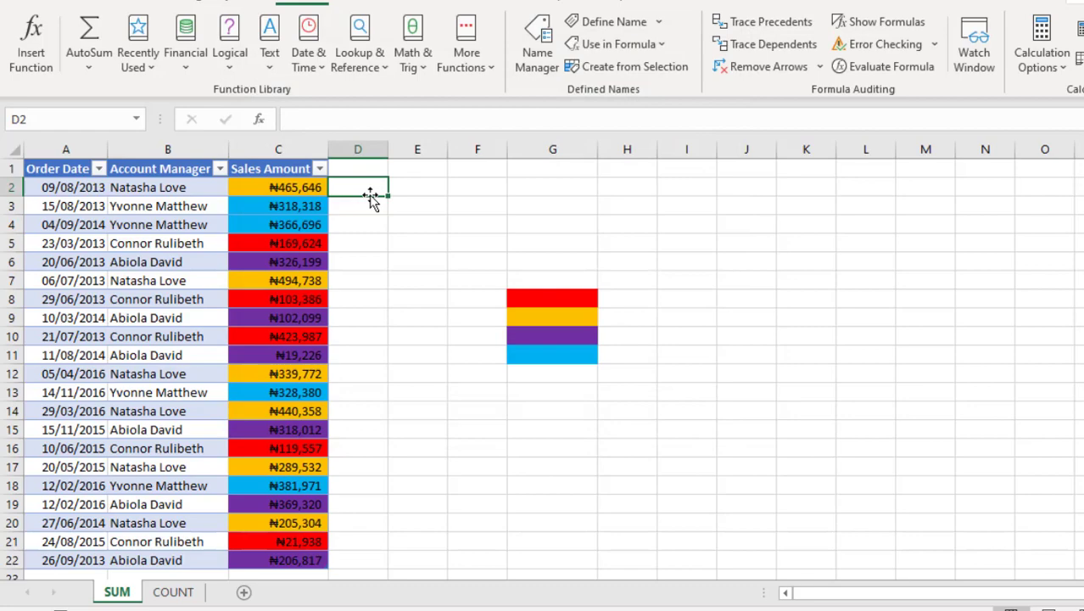
- Enter =SumofColor in D2 to fill the adjoining table column with colour codes, and check the codes against the sales amount fills
{"action": "type", "text": "=sumof"}
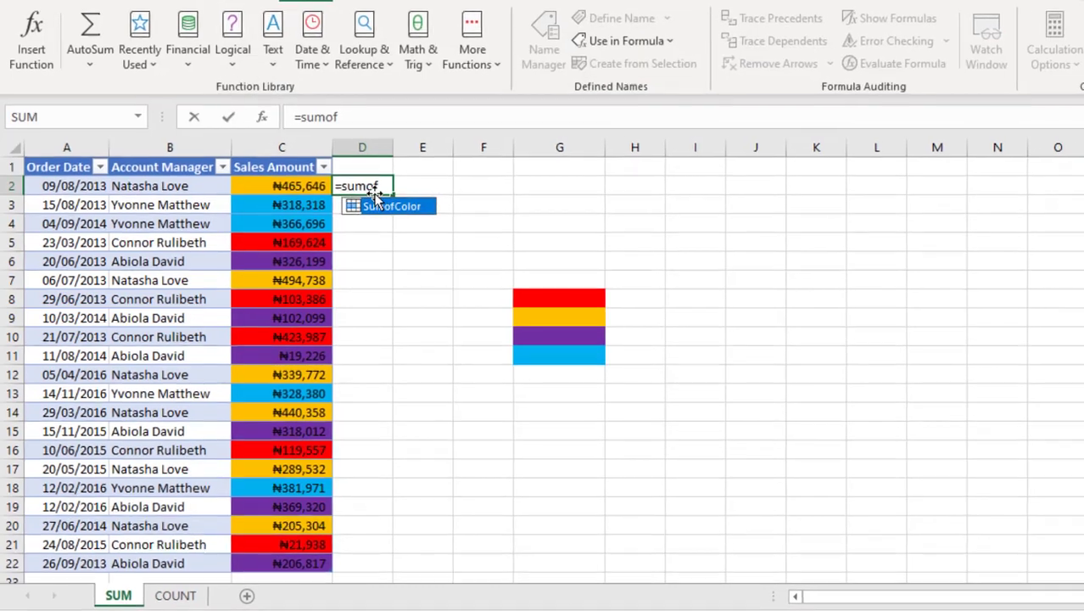
{"action": "key", "text": "Tab"}
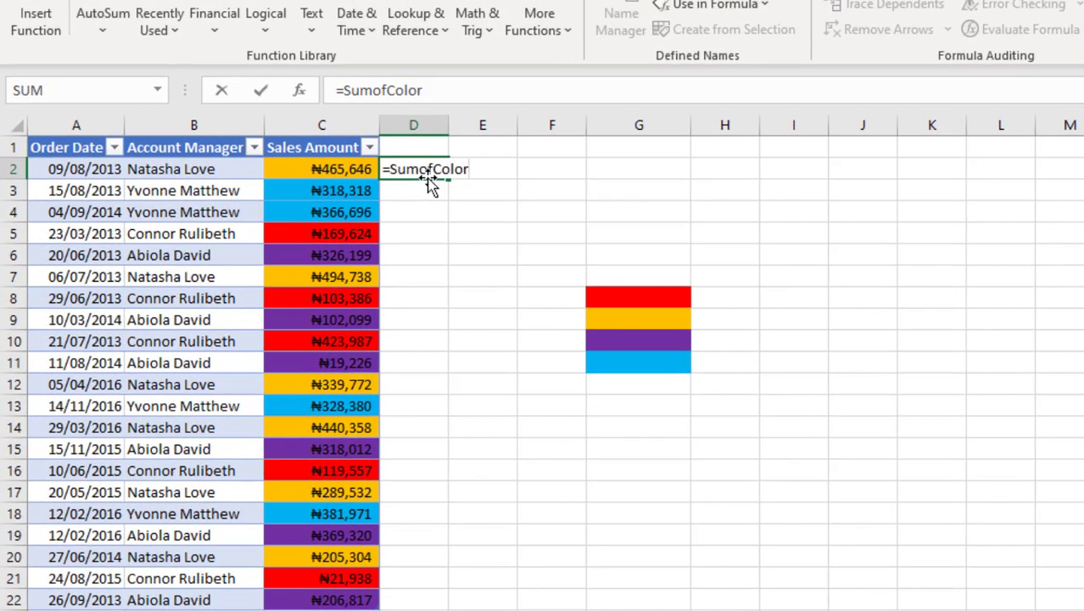
{"action": "key", "text": "F9"}
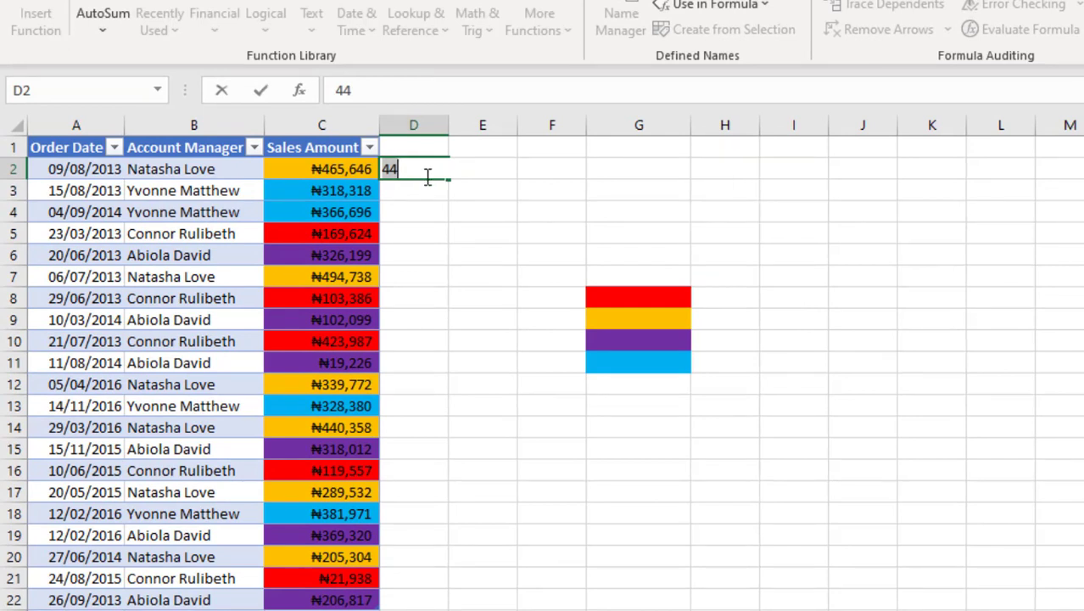
{"action": "key", "text": "ctrl+z"}
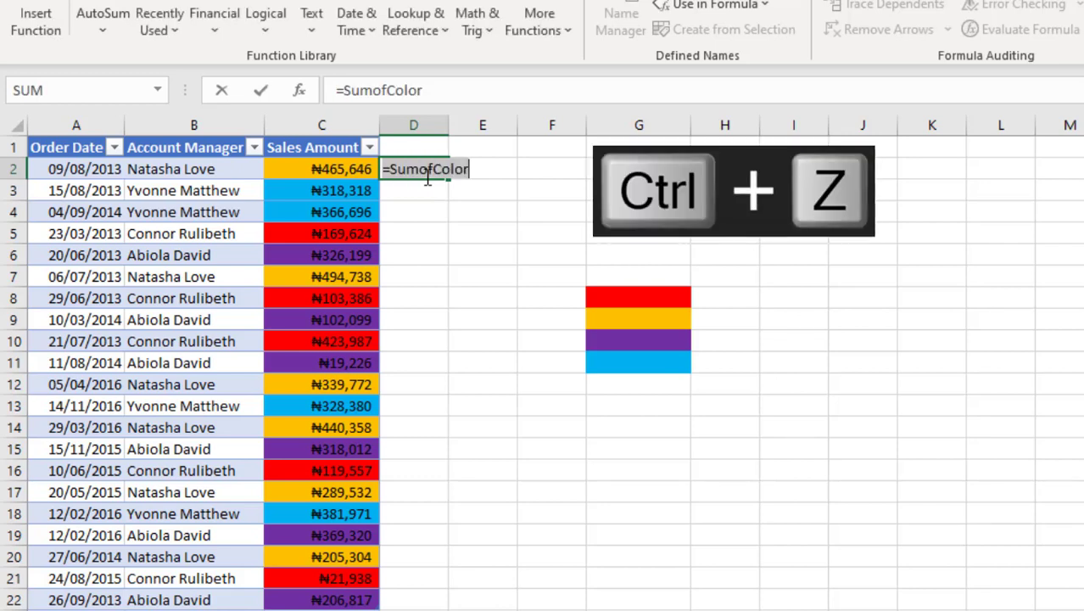
{"action": "key", "text": "ctrl+Return"}
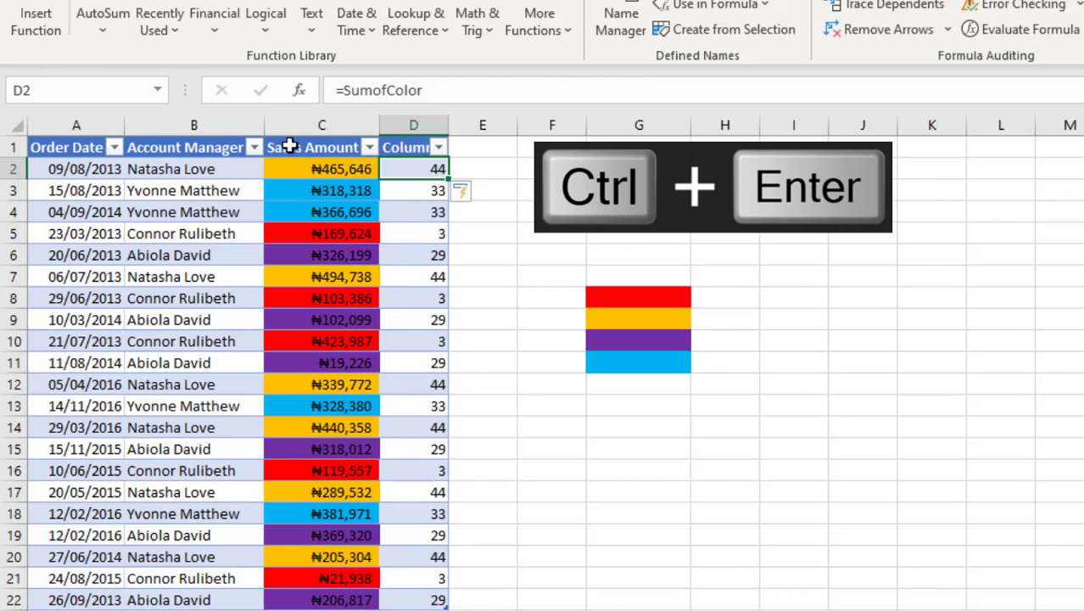
{"action": "left_click", "coordinate": [394, 190]}
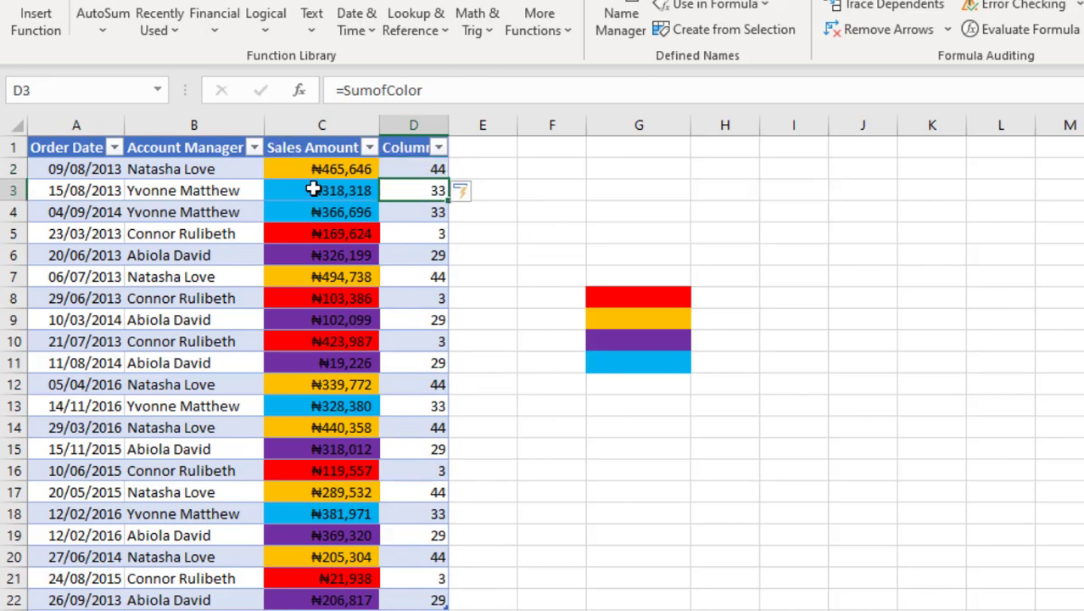
{"action": "left_click", "coordinate": [427, 237]}
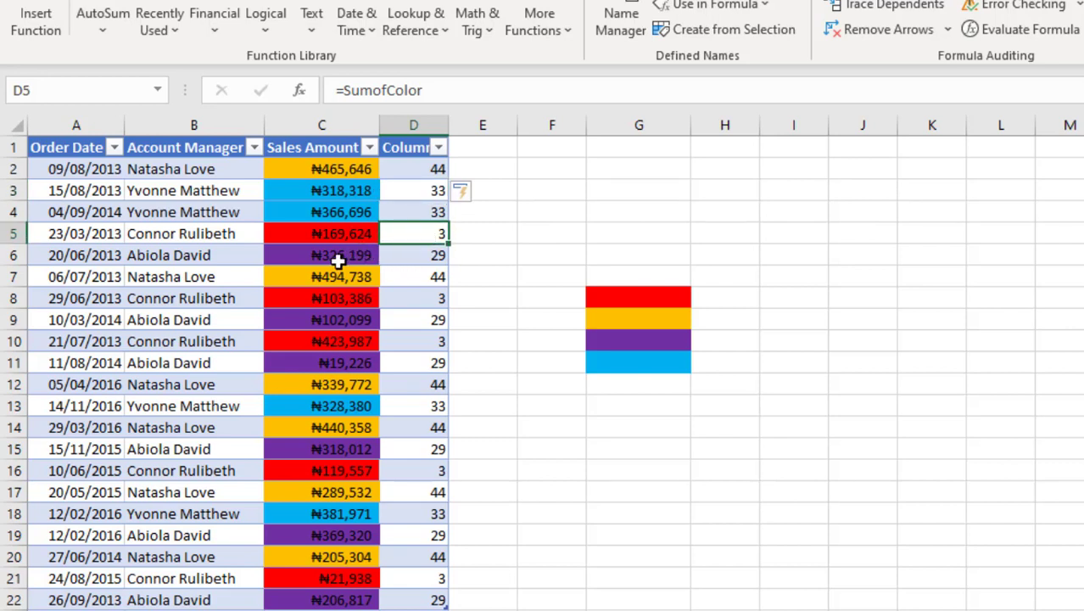
- Rename the new column's header in D1 as Color Code
{"action": "left_click", "coordinate": [405, 144]}
{"action": "left_click", "coordinate": [404, 146]}
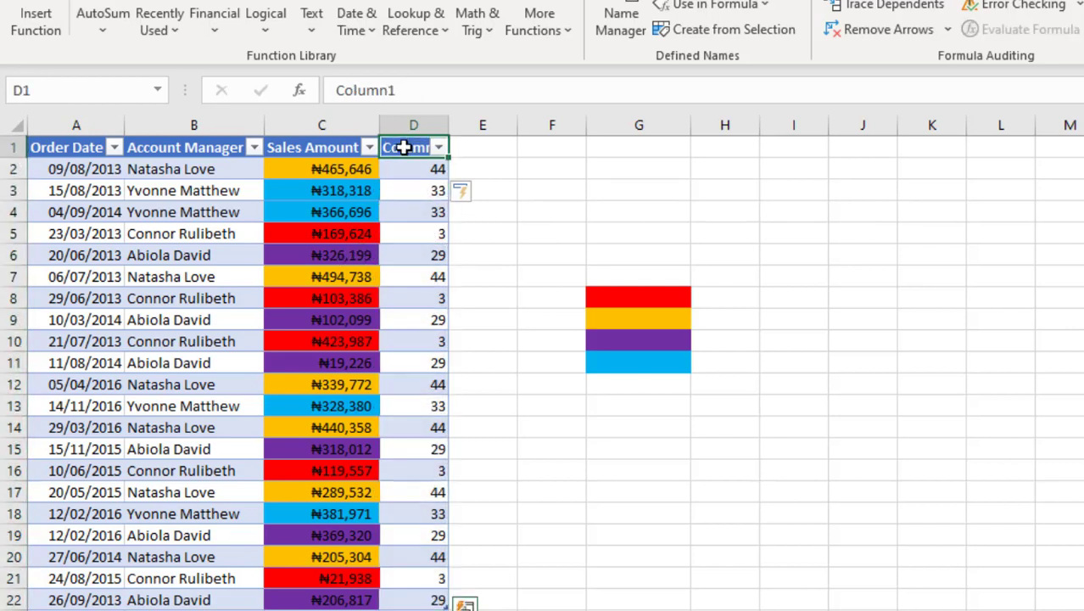
{"action": "type", "text": "Color"}
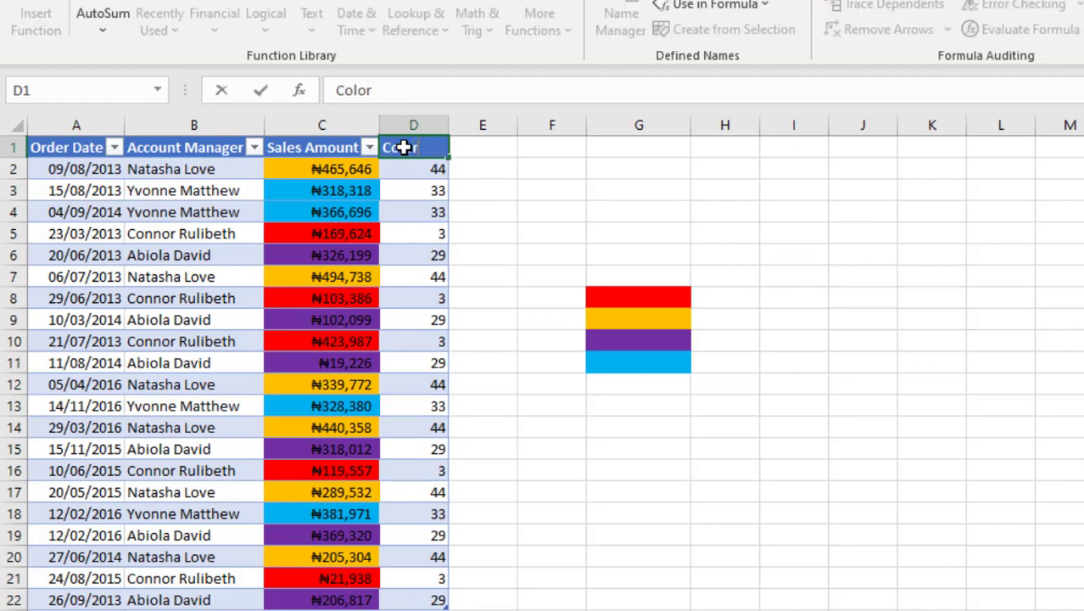
{"action": "type", "text": " Code"}
{"action": "key", "text": "Return"}
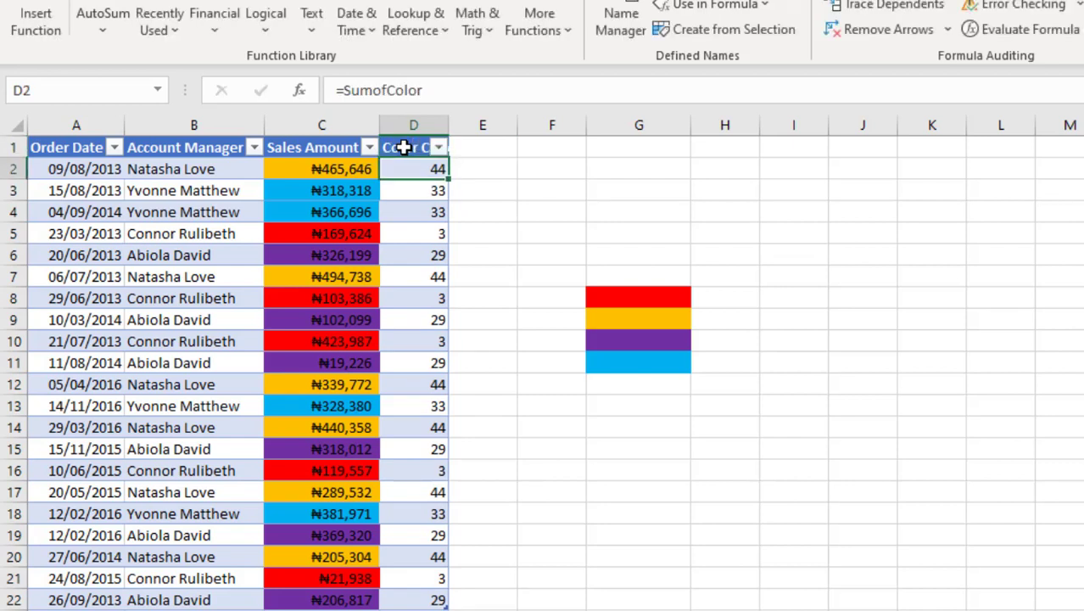
- Turn off the table's header filters and autofit column D to its contents
{"action": "key", "text": "ctrl+shift+l"}
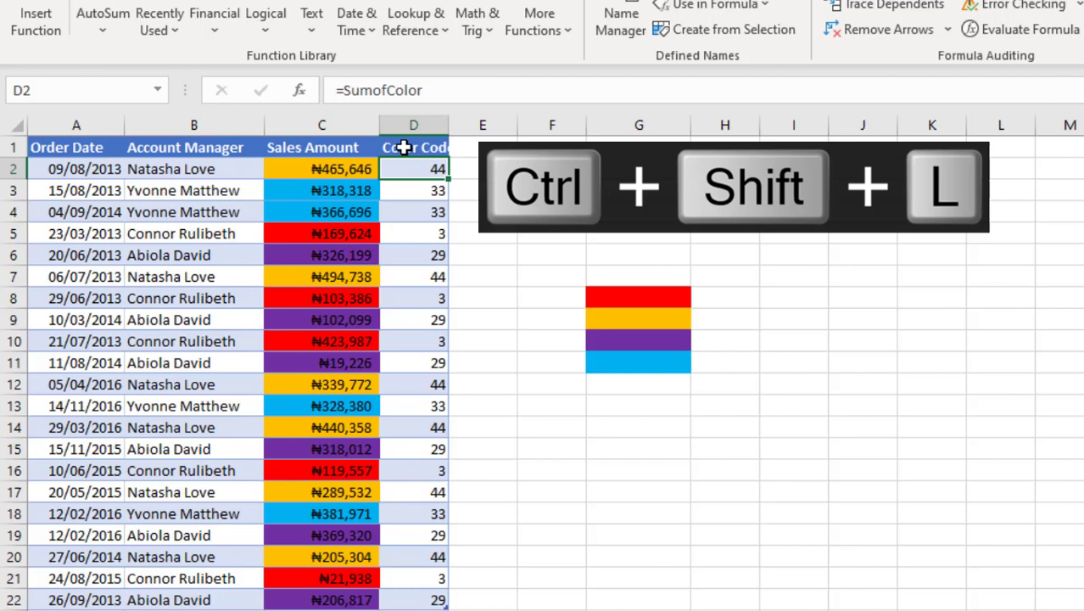
{"action": "double_click", "coordinate": [449, 124]}
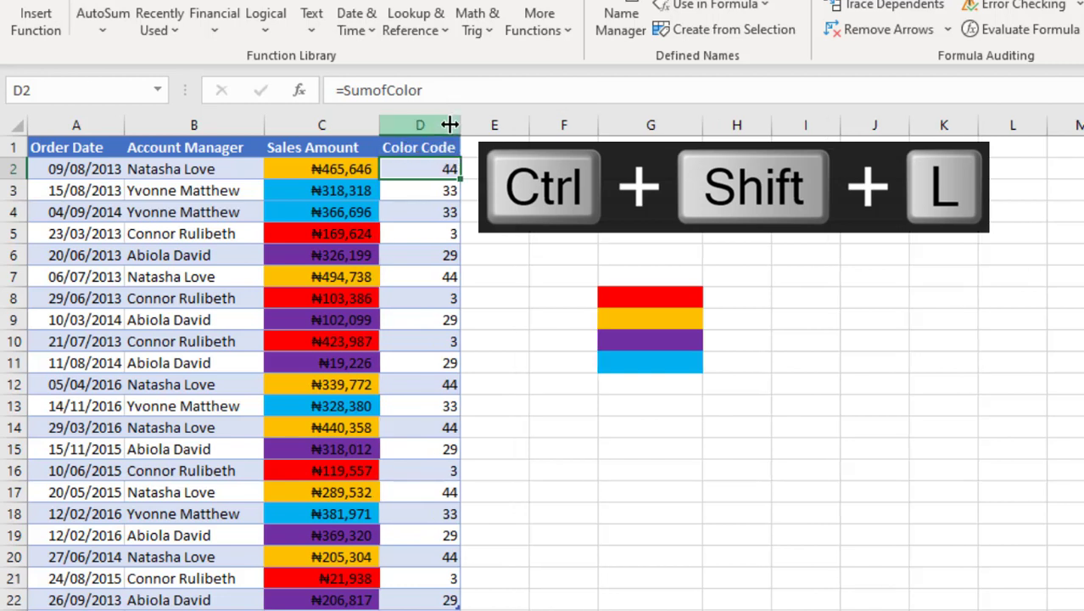
- Start the formula =SumofColor in H8 beside the red cell, preview its evaluated result and restore the formula text
{"action": "left_click", "coordinate": [730, 301]}
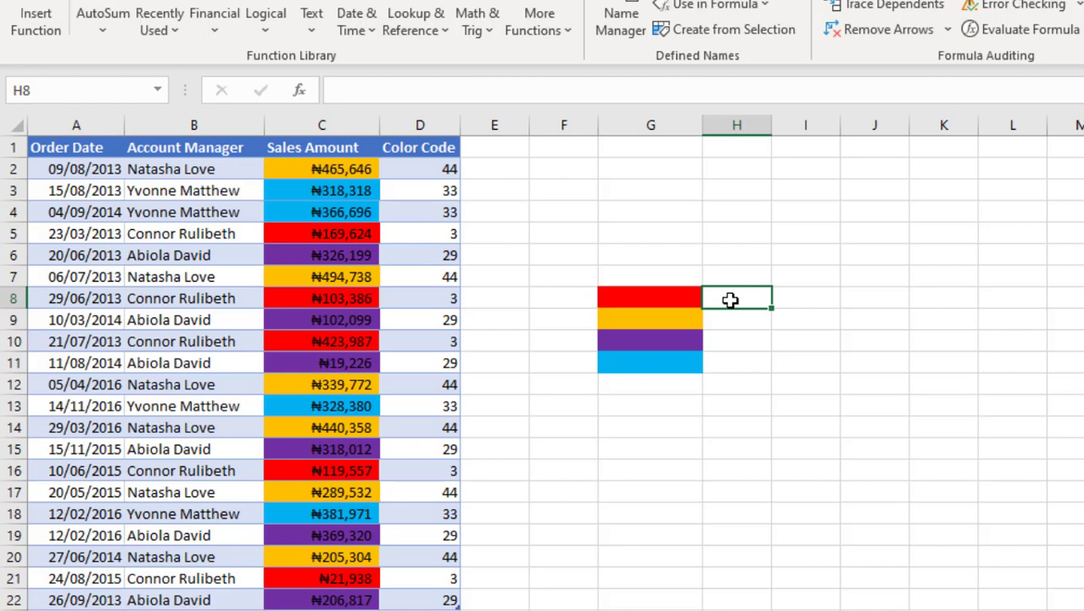
{"action": "type", "text": "=sumo"}
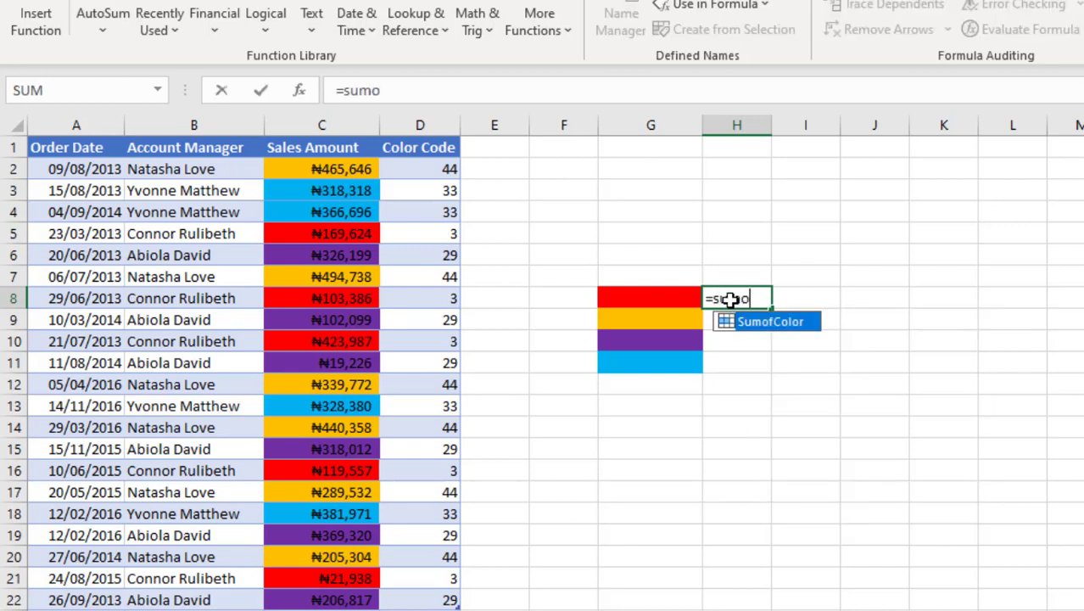
{"action": "key", "text": "Tab"}
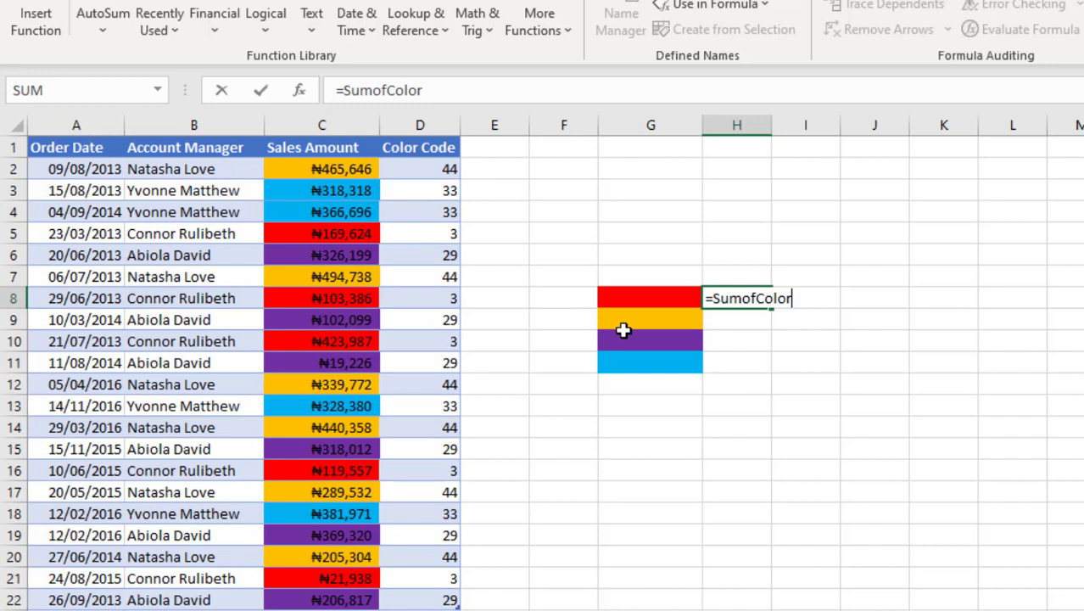
{"action": "key", "text": "F9"}
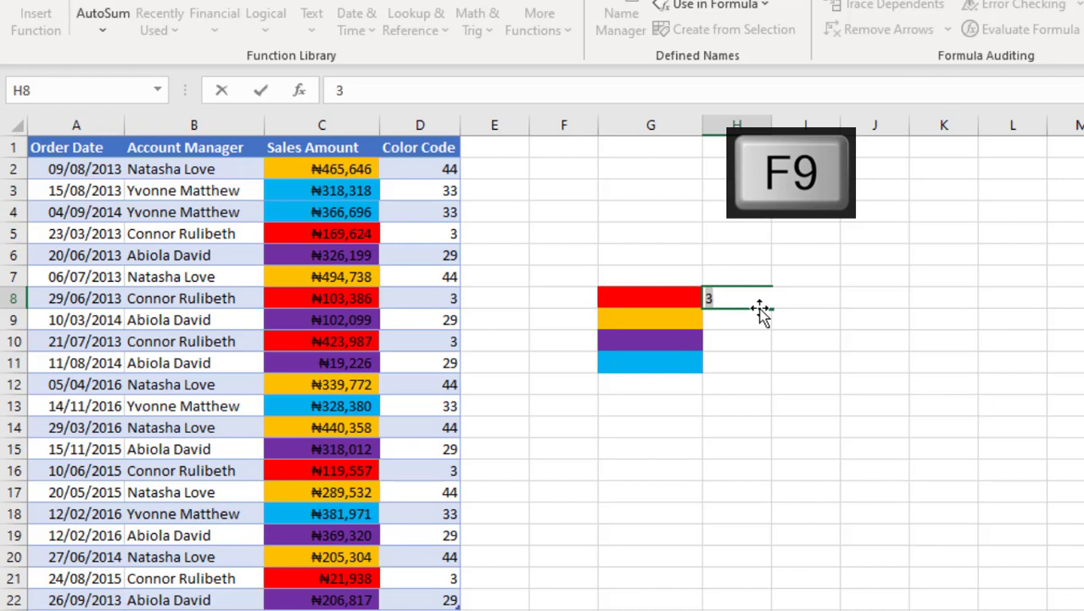
{"action": "key", "text": "ctrl+z"}
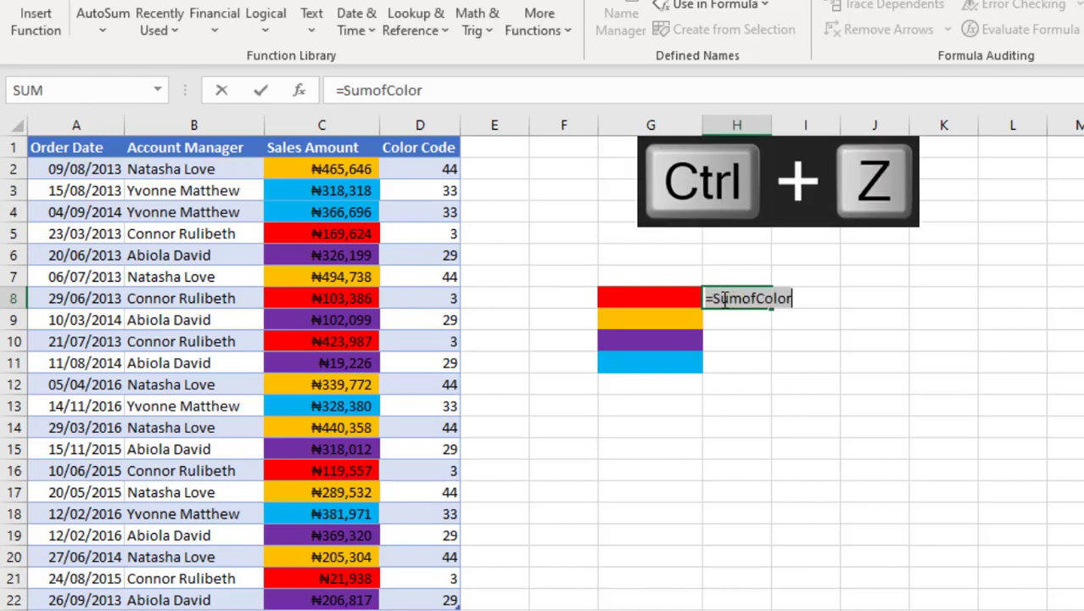
- Extend the H8 formula to =Sum_tbl[Color Code]=SumofColor, preview the evaluated comparison array and restore the formula text
{"action": "left_click", "coordinate": [718, 303]}
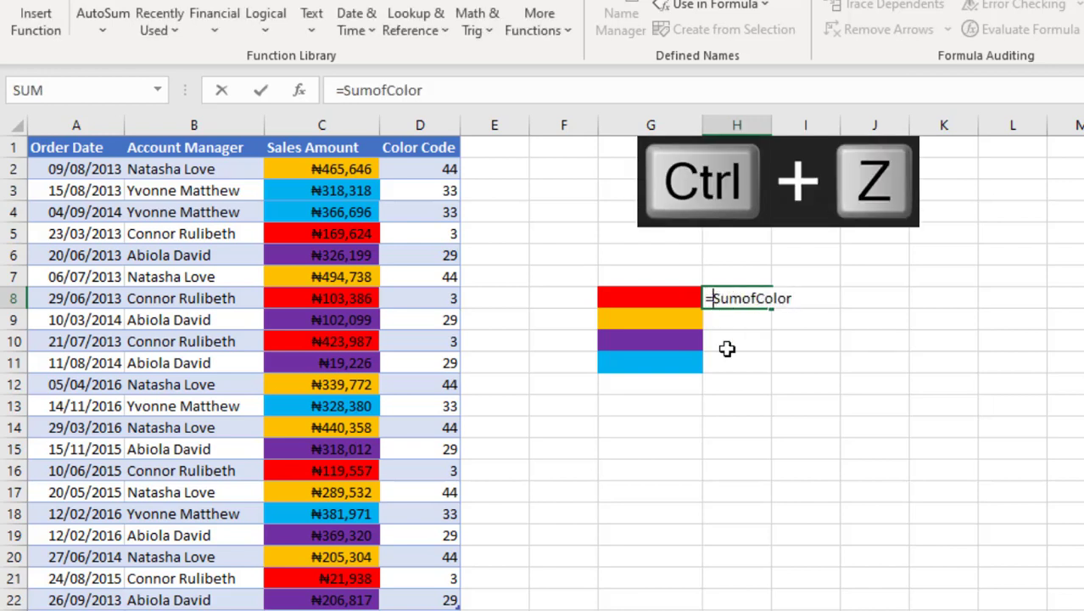
{"action": "left_click", "coordinate": [416, 135]}
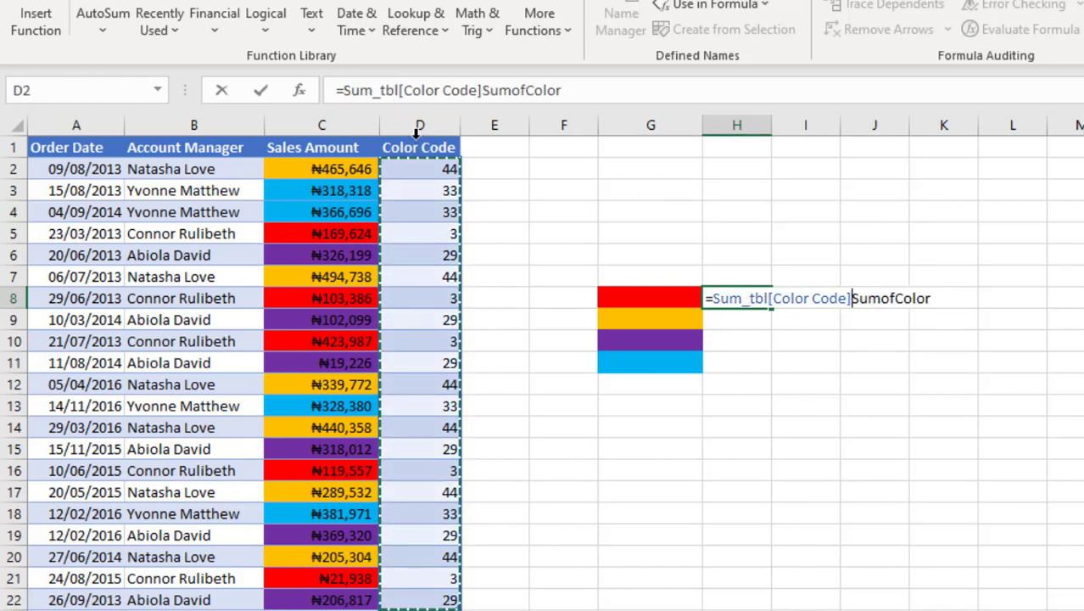
{"action": "type", "text": "="}
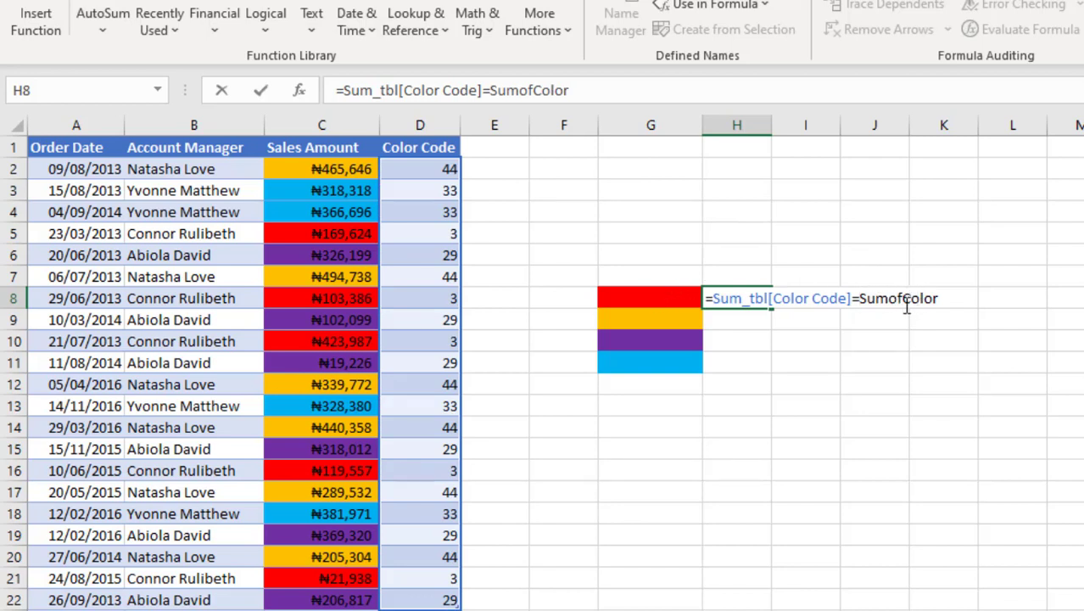
{"action": "key", "text": "F9"}
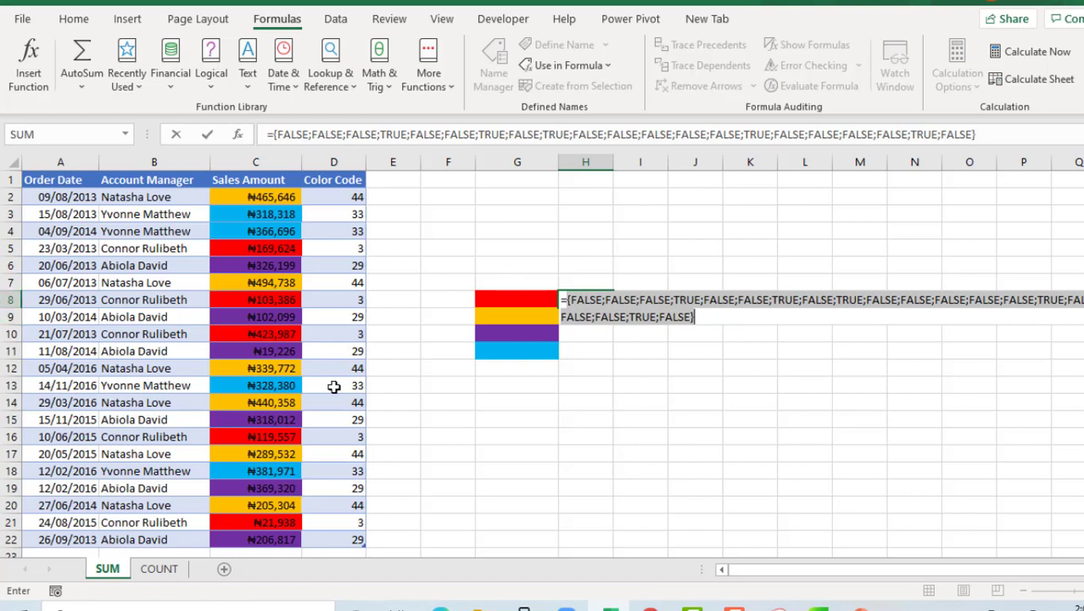
{"action": "key", "text": "ctrl+z"}
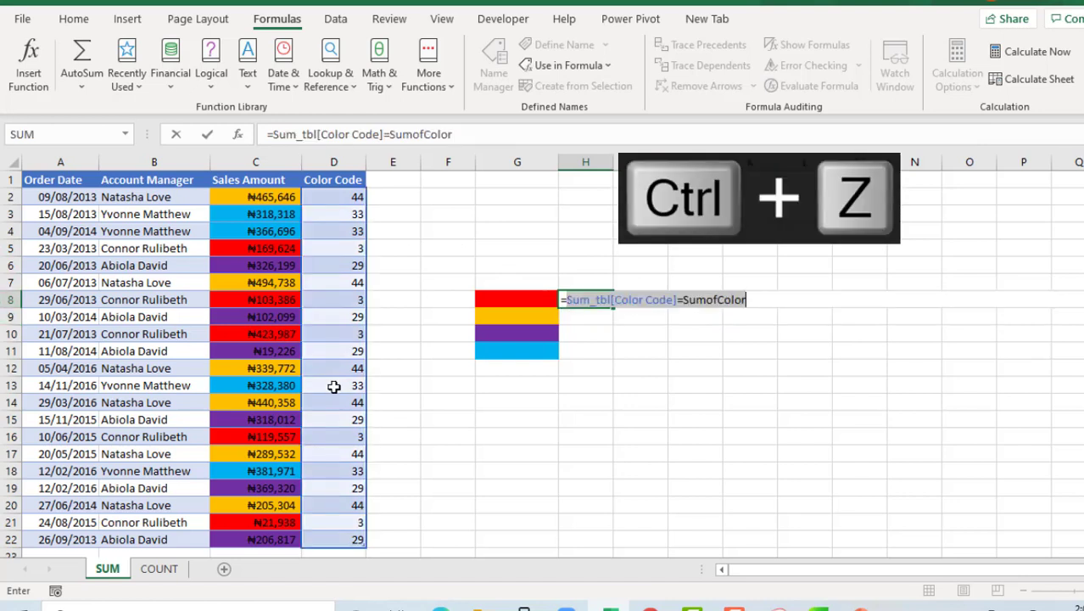
- Insert the SUMPRODUCT function with its opening parenthesis in front of Sum_tbl[Color Code]=SumofColor in the H8 formula
{"action": "left_click", "coordinate": [566, 299]}
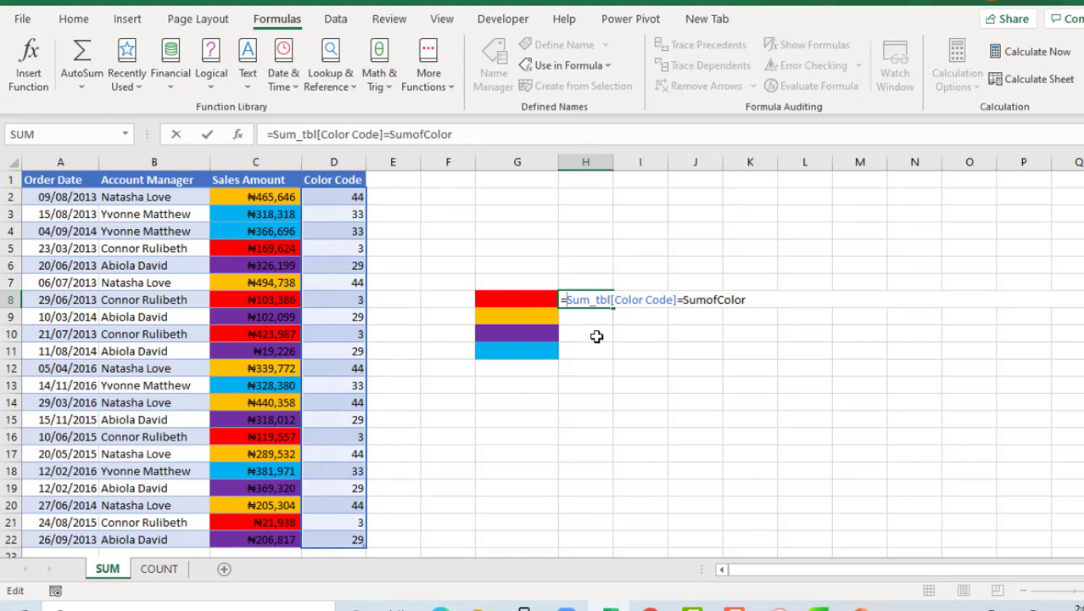
{"action": "type", "text": "=sum"}
{"action": "key", "text": "BackSpace"}
{"action": "key", "text": "BackSpace"}
{"action": "key", "text": "BackSpace"}
{"action": "key", "text": "BackSpace"}
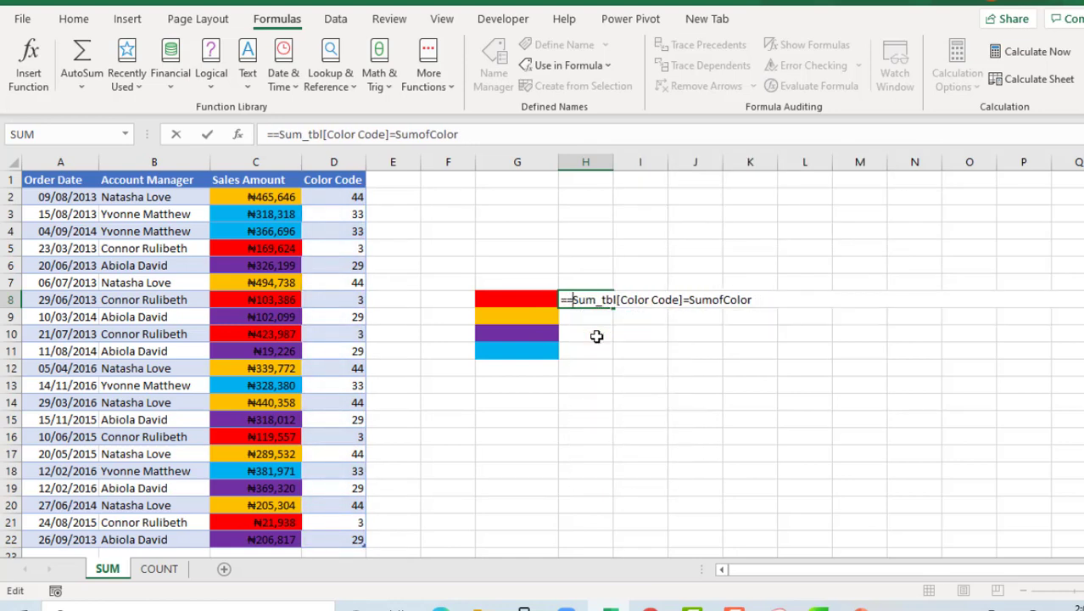
{"action": "type", "text": "sum"}
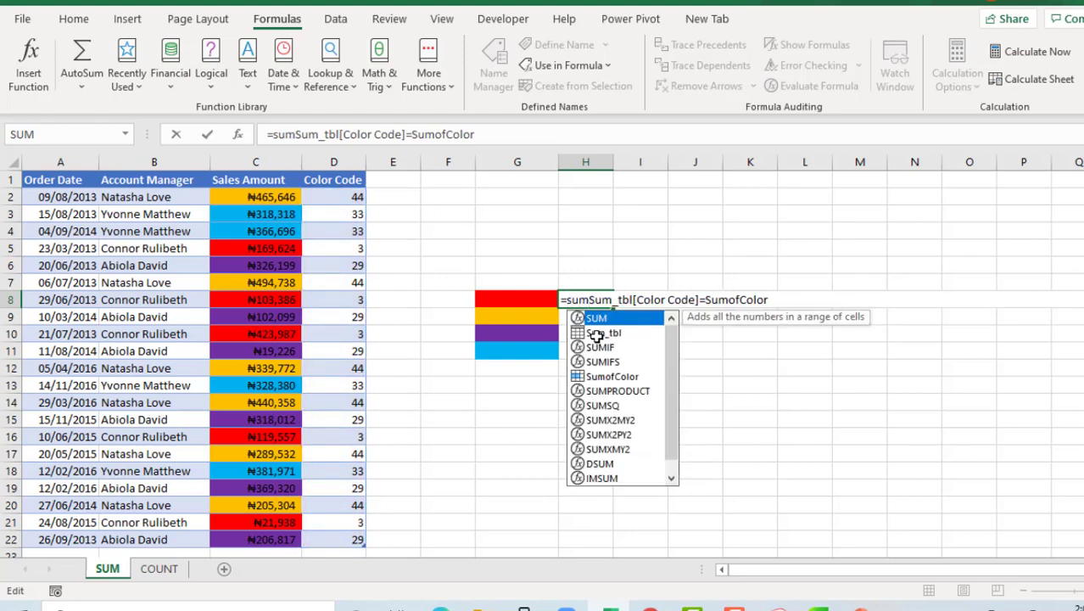
{"action": "key", "text": "Down"}
{"action": "key", "text": "Down"}
{"action": "key", "text": "Down"}
{"action": "key", "text": "Down"}
{"action": "key", "text": "Down"}
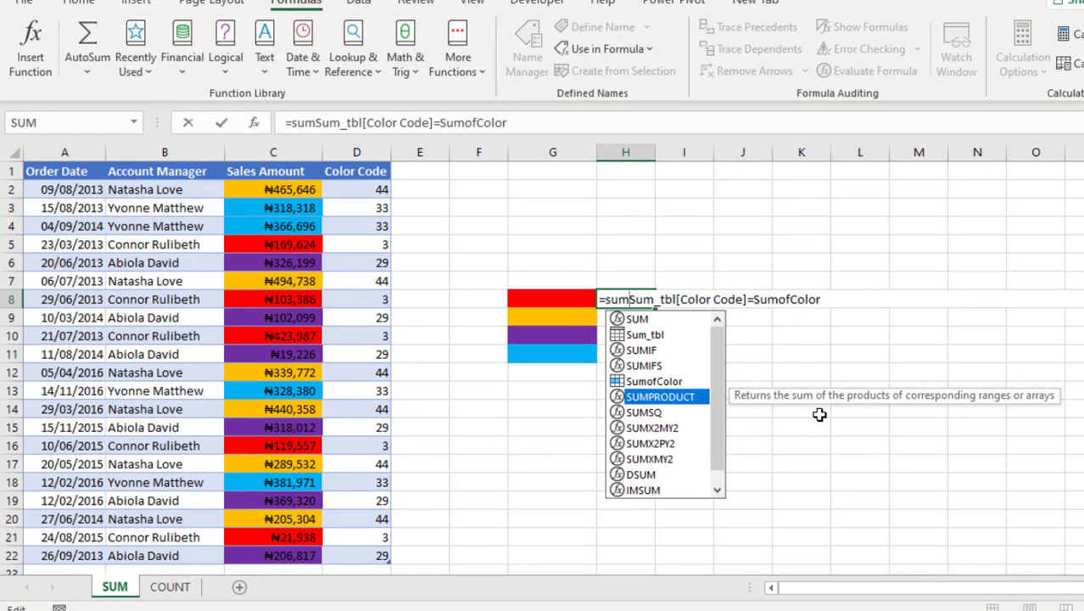
{"action": "key", "text": "Tab"}
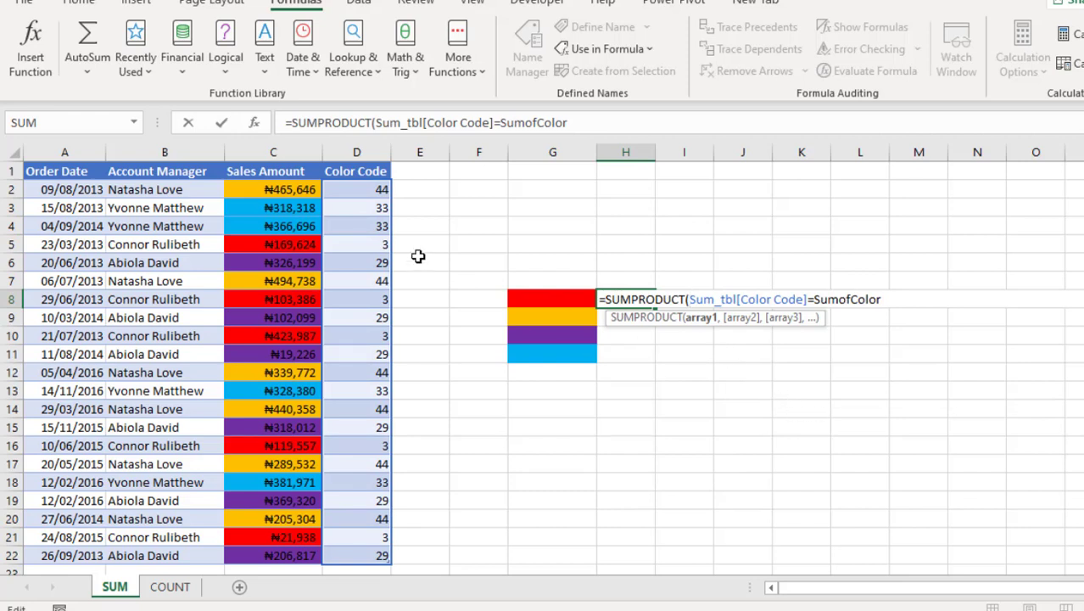
- Complete H8 as =SUMPRODUCT((Sum_tbl[Sales Amount])*(Sum_tbl[Color Code]=SumofColor)), preview its result, restore the formula and enter it
{"action": "type", "text": "("}
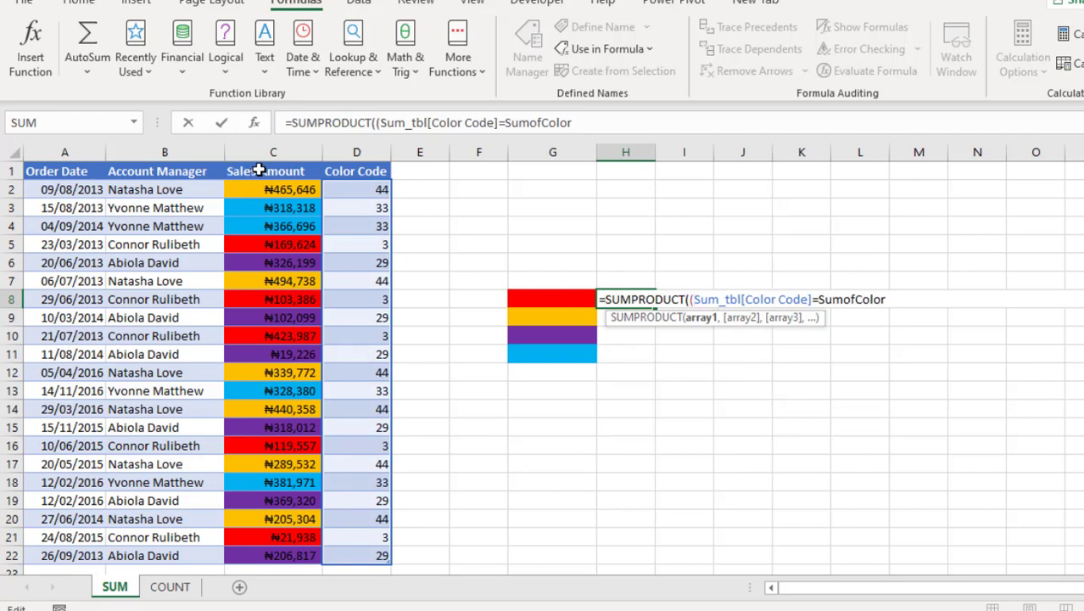
{"action": "left_click", "coordinate": [258, 162]}
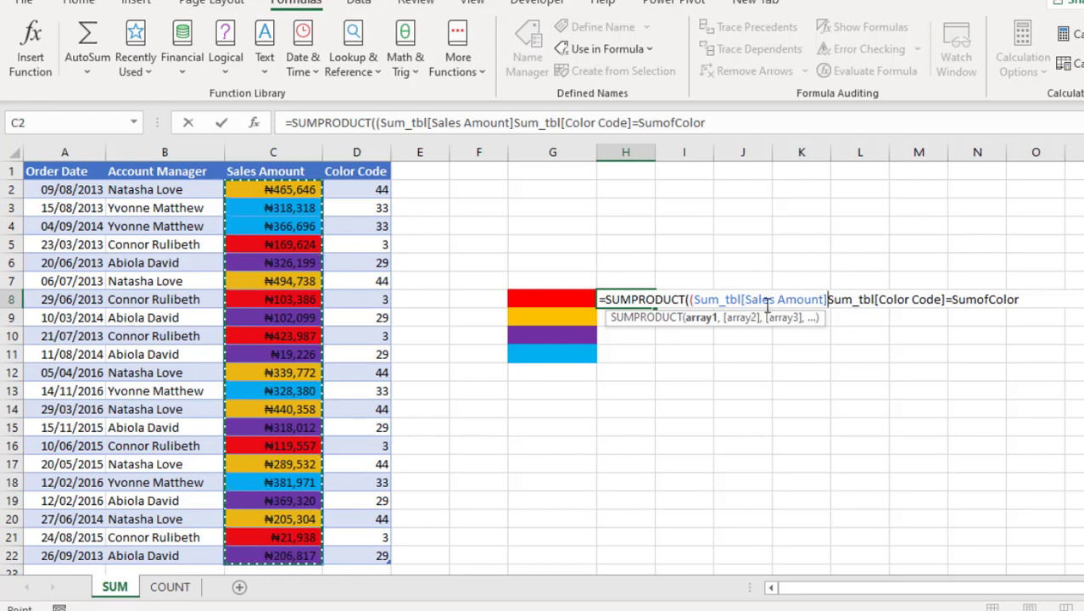
{"action": "type", "text": ")"}
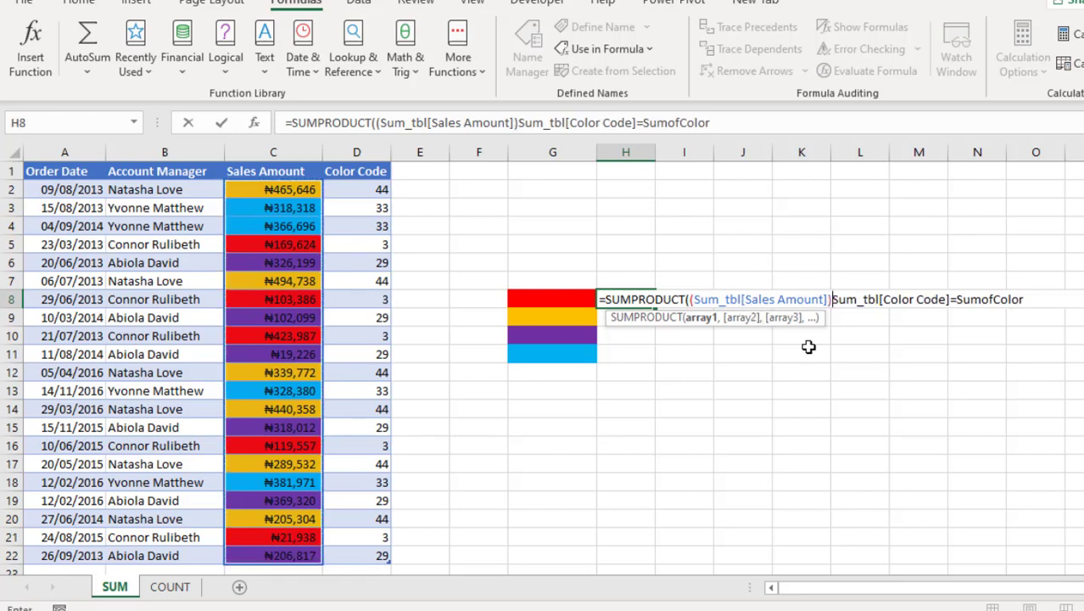
{"action": "type", "text": "*"}
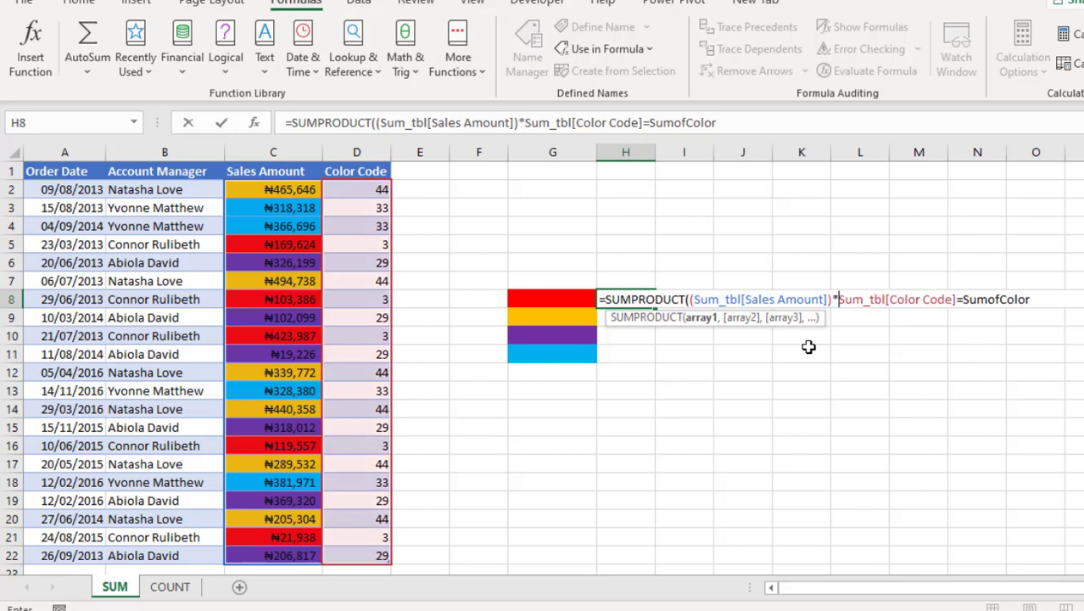
{"action": "type", "text": "("}
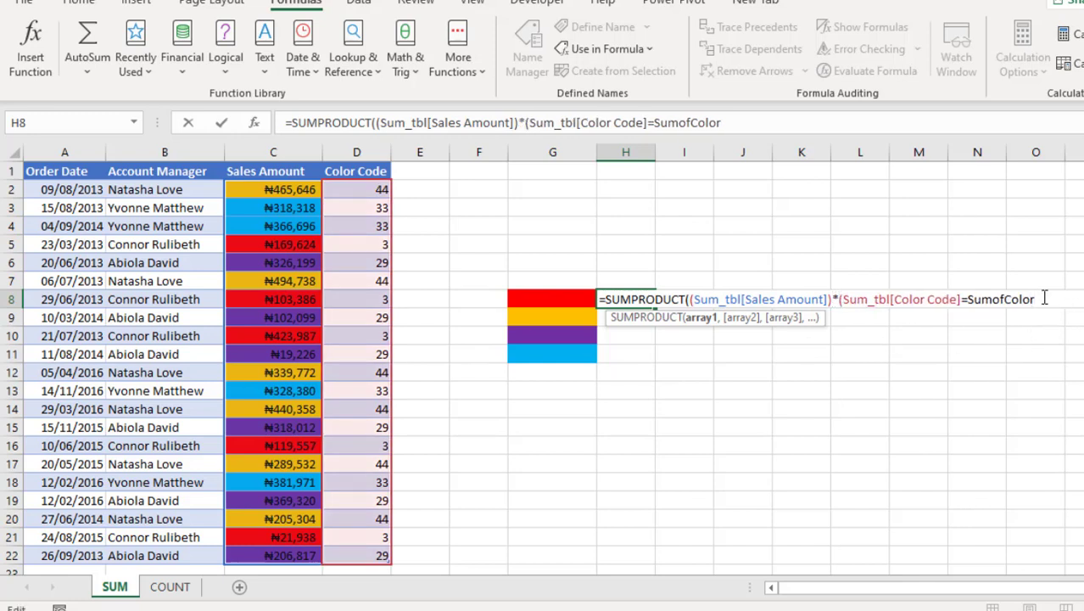
{"action": "type", "text": ")"}
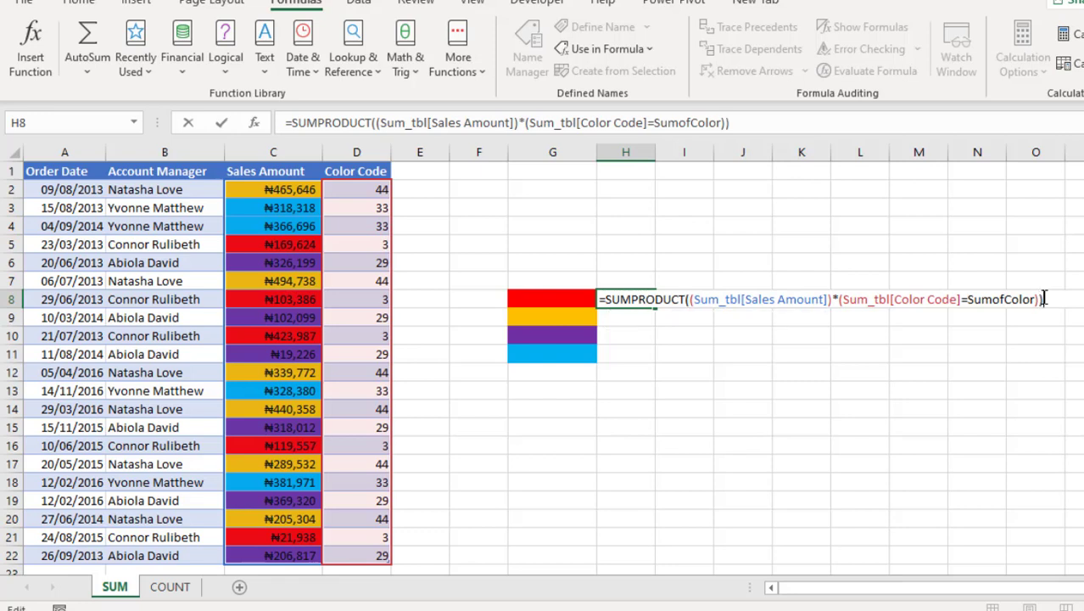
{"action": "key", "text": "F9"}
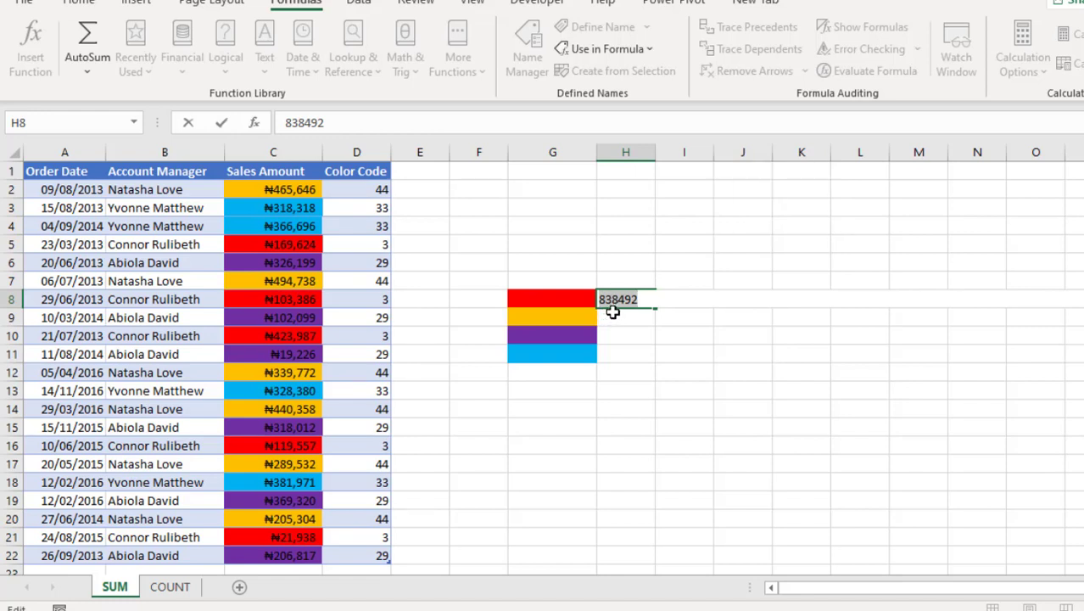
{"action": "key", "text": "ctrl+z"}
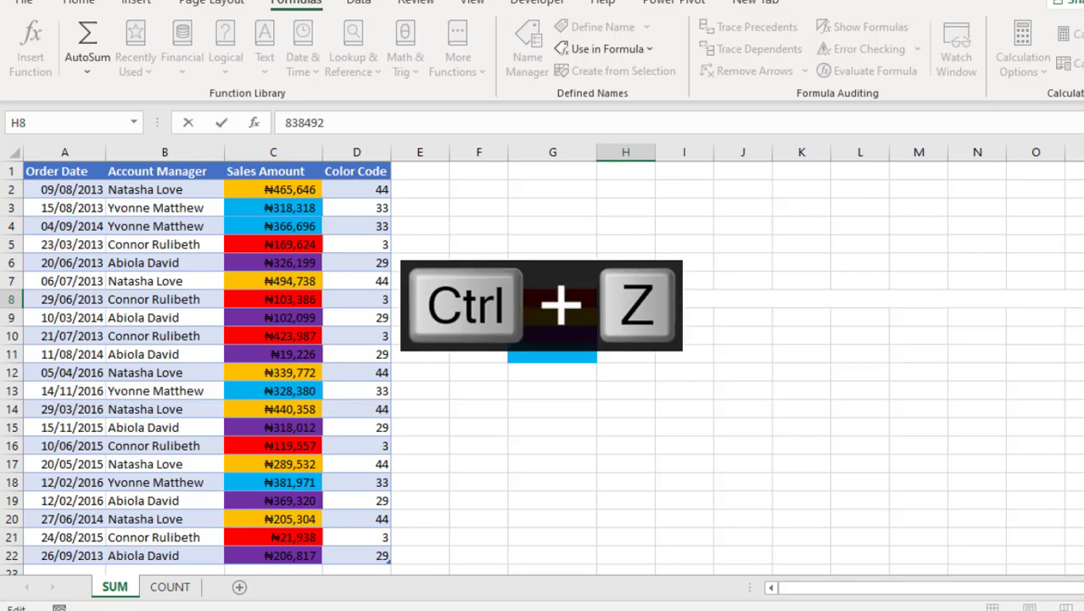
{"action": "key", "text": "ctrl+Return"}
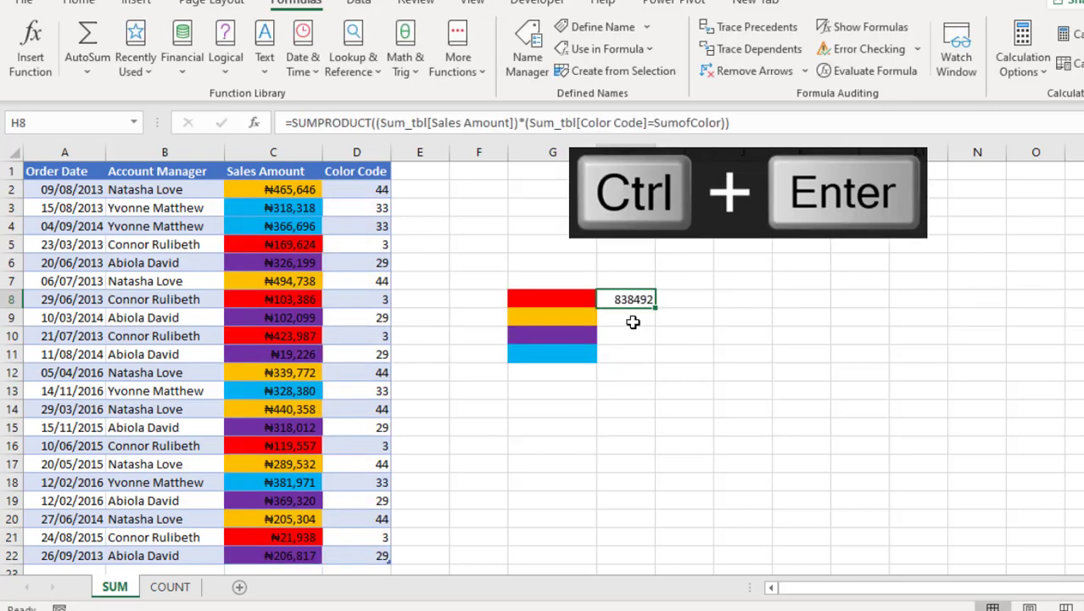
- Fill the H8 formula down to H11 and format H8:H11 as currency with no decimal places
{"action": "left_click_drag", "start_coordinate": [657, 306], "coordinate": [649, 361]}
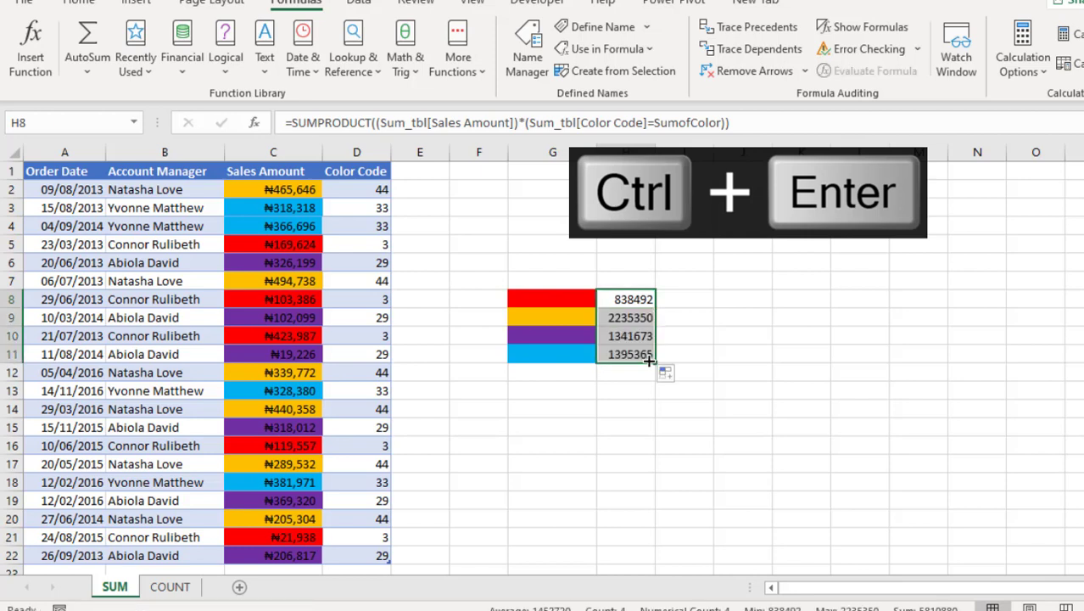
{"action": "key", "text": "ctrl+shift+4"}
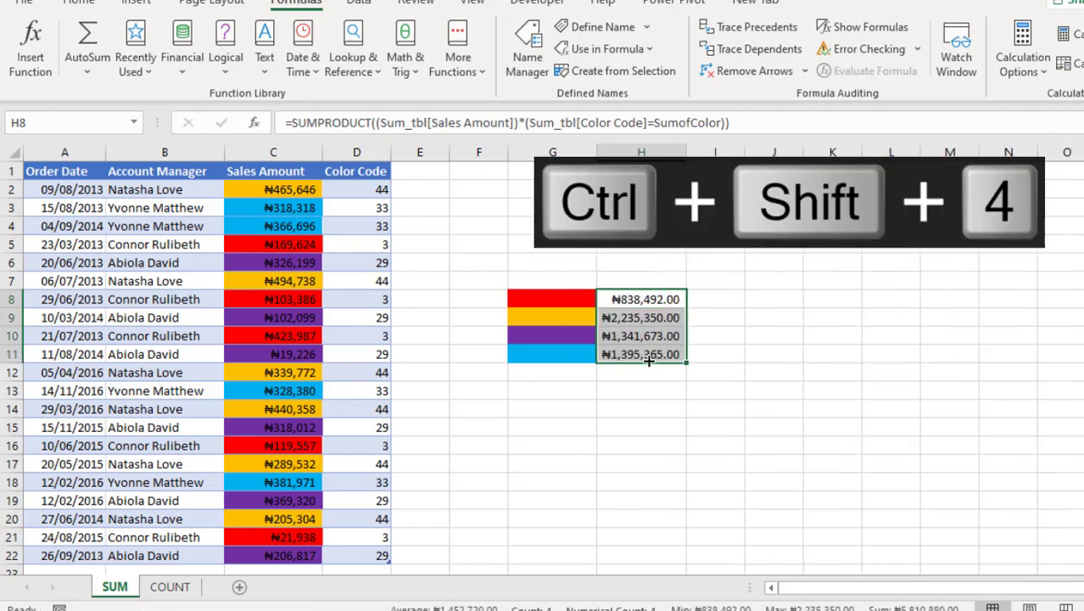
{"action": "left_click", "coordinate": [78, 3]}
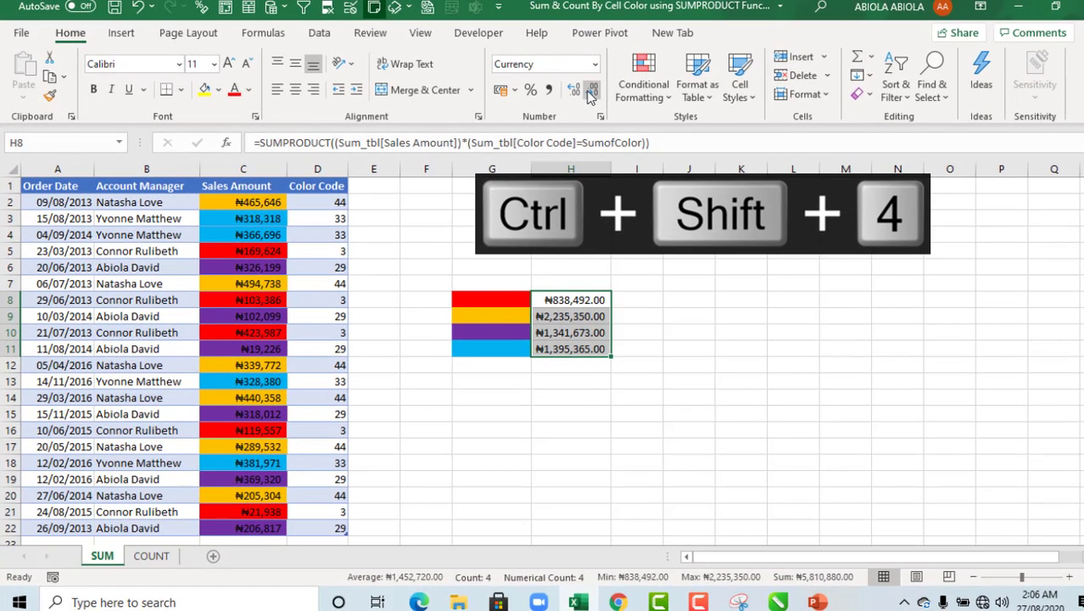
{"action": "double_click", "coordinate": [664, 63]}
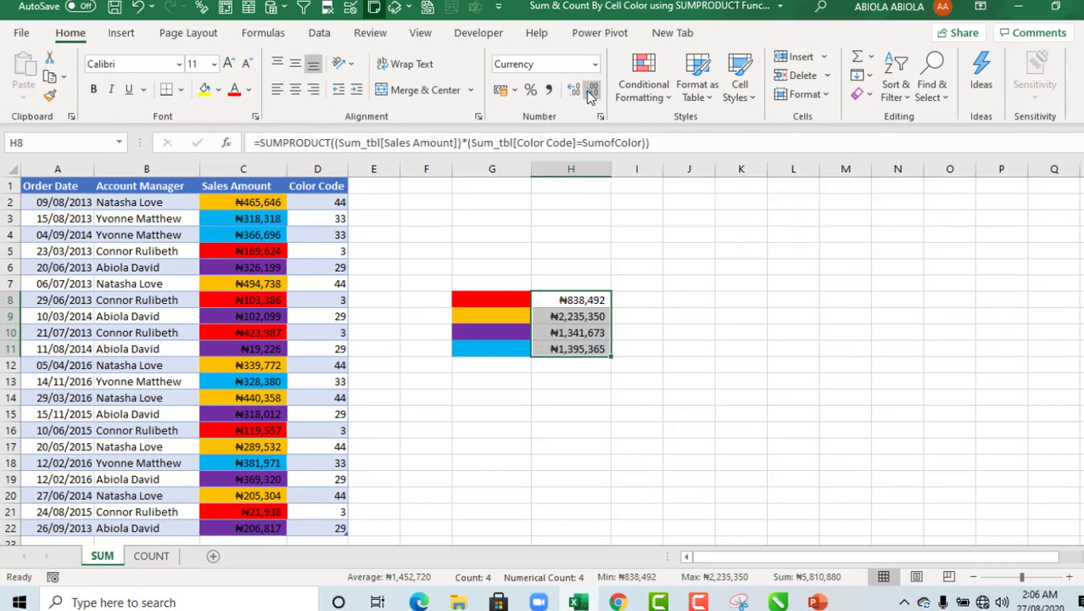
- Select the red sales amounts C5, C8, C10, C16 and C21 together and compare their sum with the red total in H8
{"action": "left_click", "coordinate": [572, 304]}
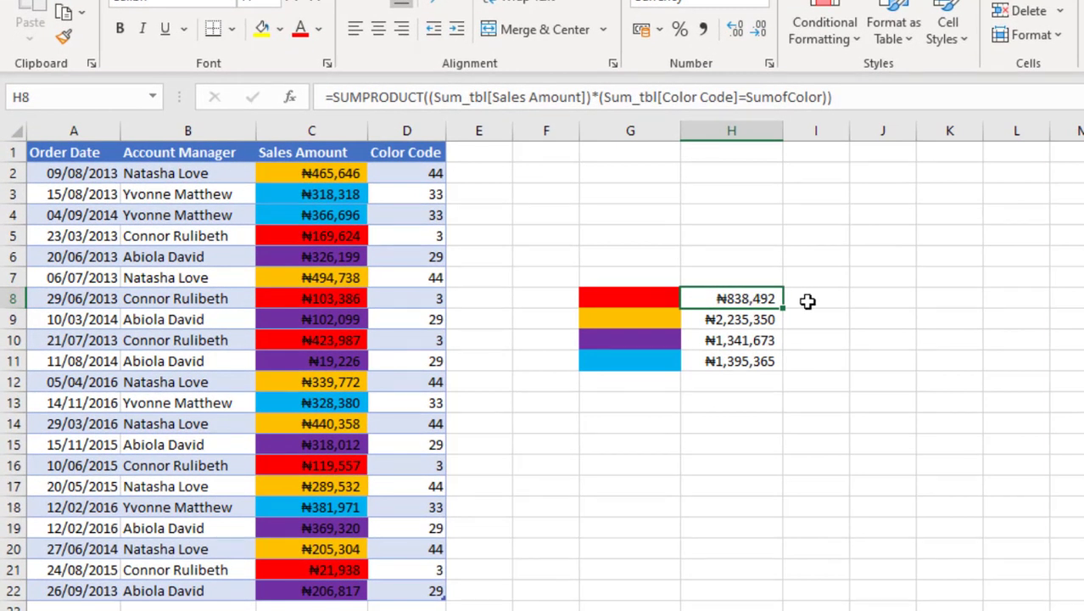
{"action": "left_click", "coordinate": [338, 235]}
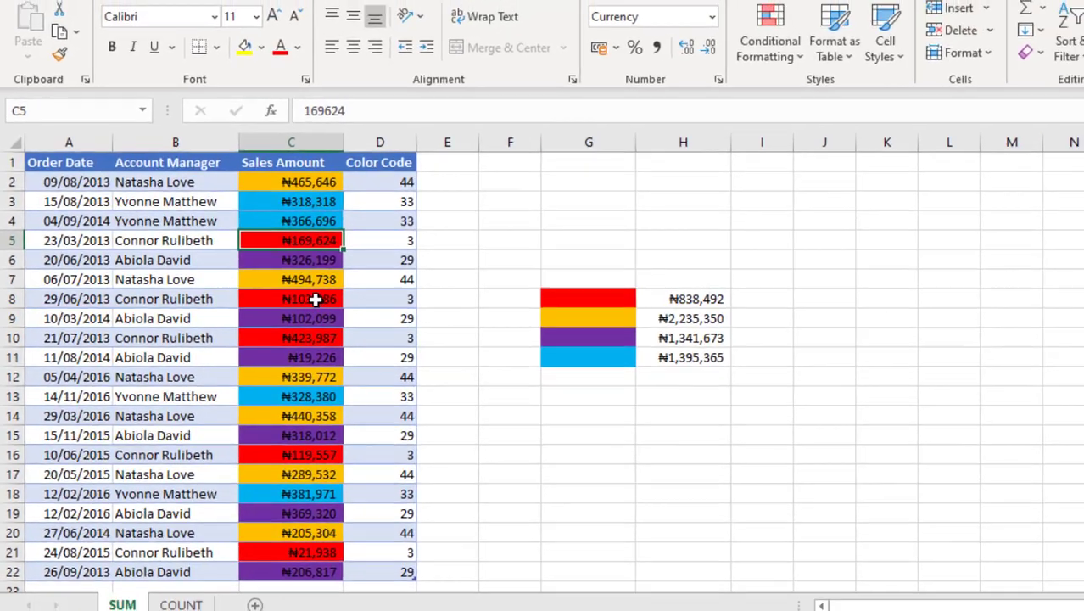
{"action": "left_click", "coordinate": [333, 300], "text": "ctrl"}
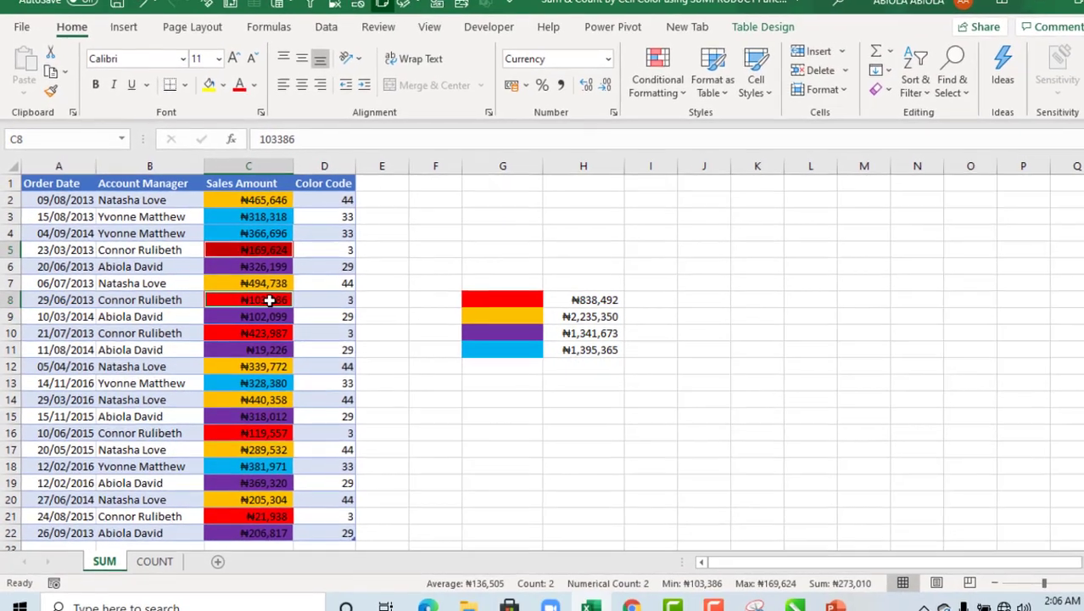
{"action": "left_click", "coordinate": [276, 335], "text": "ctrl"}
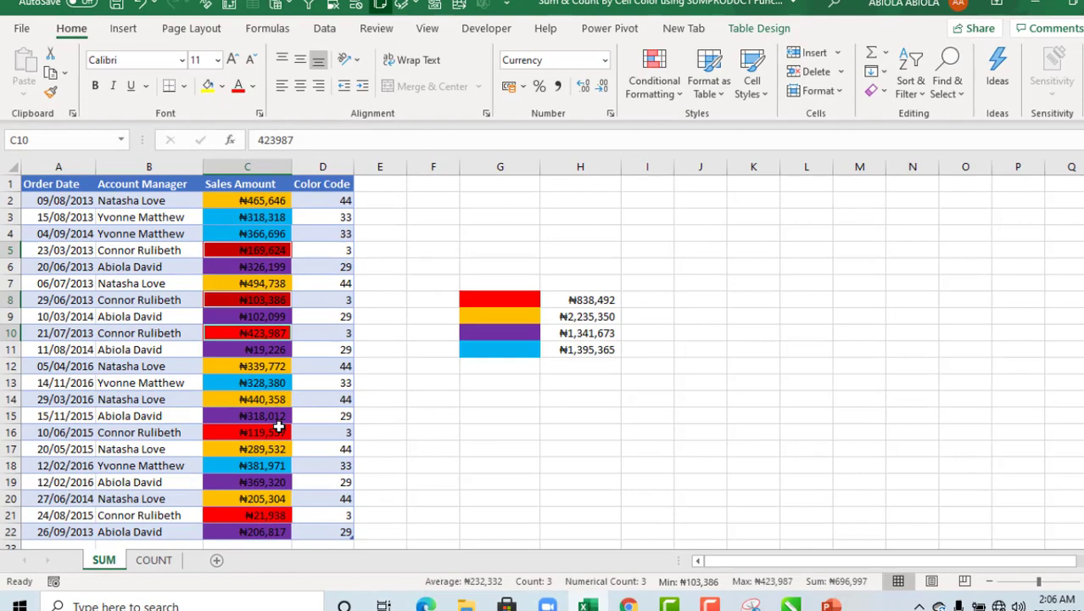
{"action": "left_click", "coordinate": [277, 433], "text": "ctrl"}
{"action": "left_click", "coordinate": [271, 515], "text": "ctrl"}
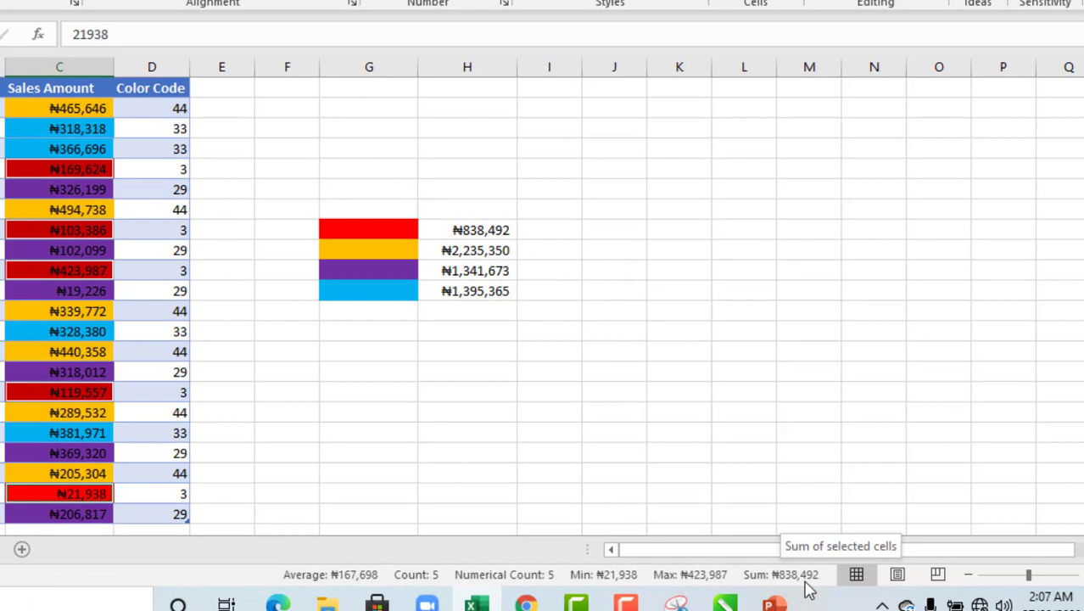
{"action": "left_click", "coordinate": [487, 231]}
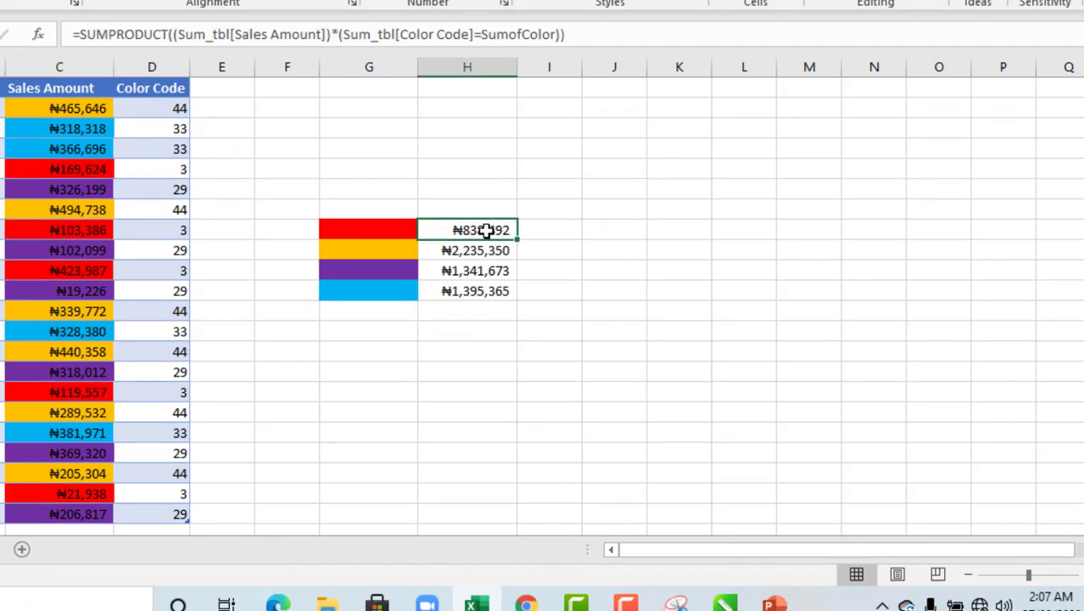
{"action": "left_click", "coordinate": [480, 252]}
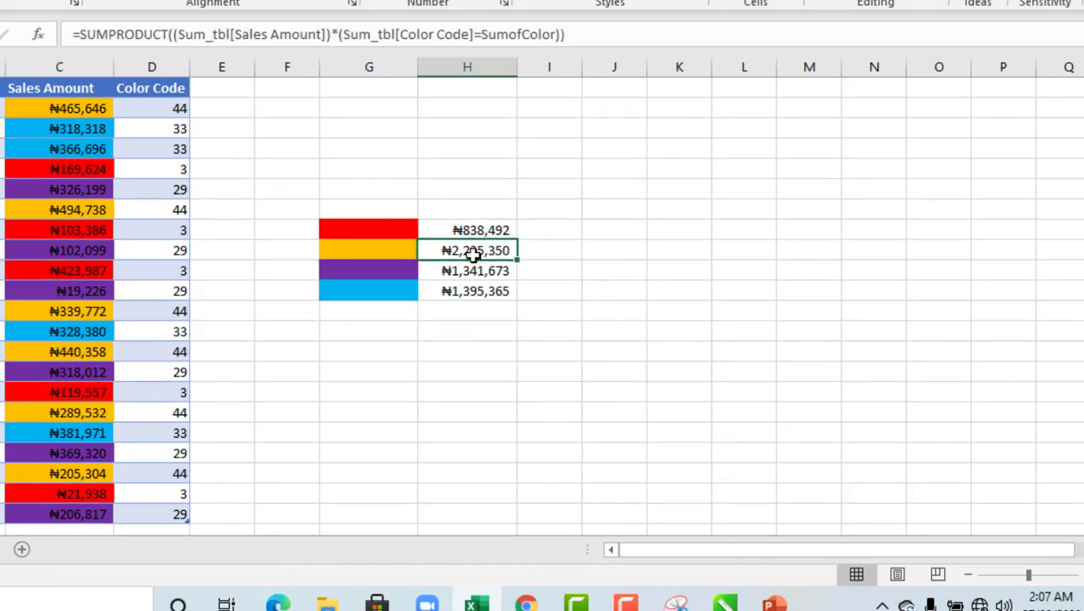
- Select the orange sales amounts C2, C7, C12, C14, C17 and C20 together and compare their sum with the orange total in H9
{"action": "left_click", "coordinate": [67, 105]}
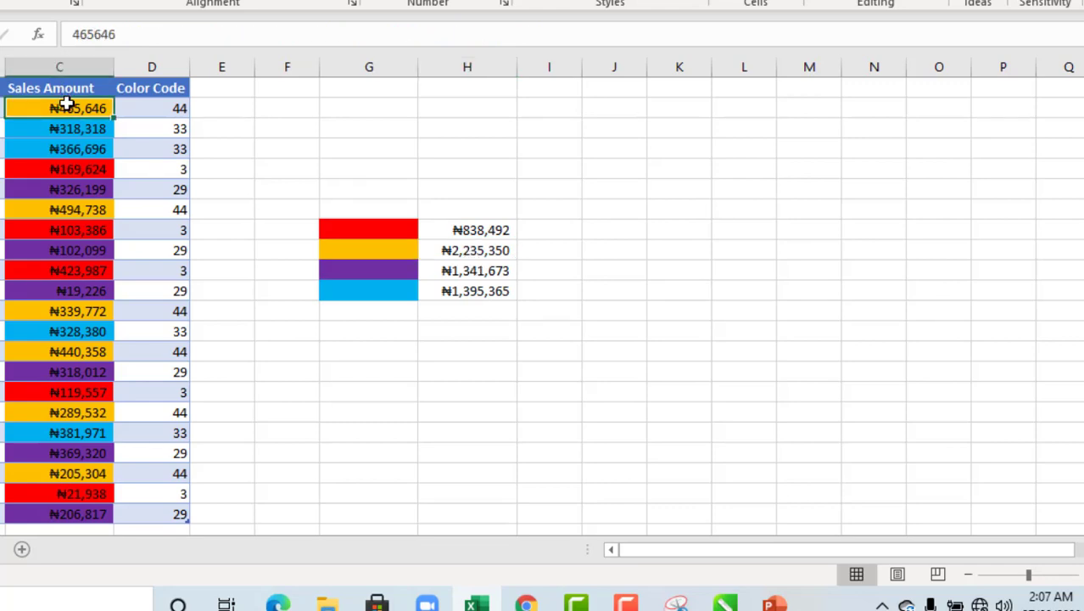
{"action": "left_click", "coordinate": [85, 209], "text": "ctrl"}
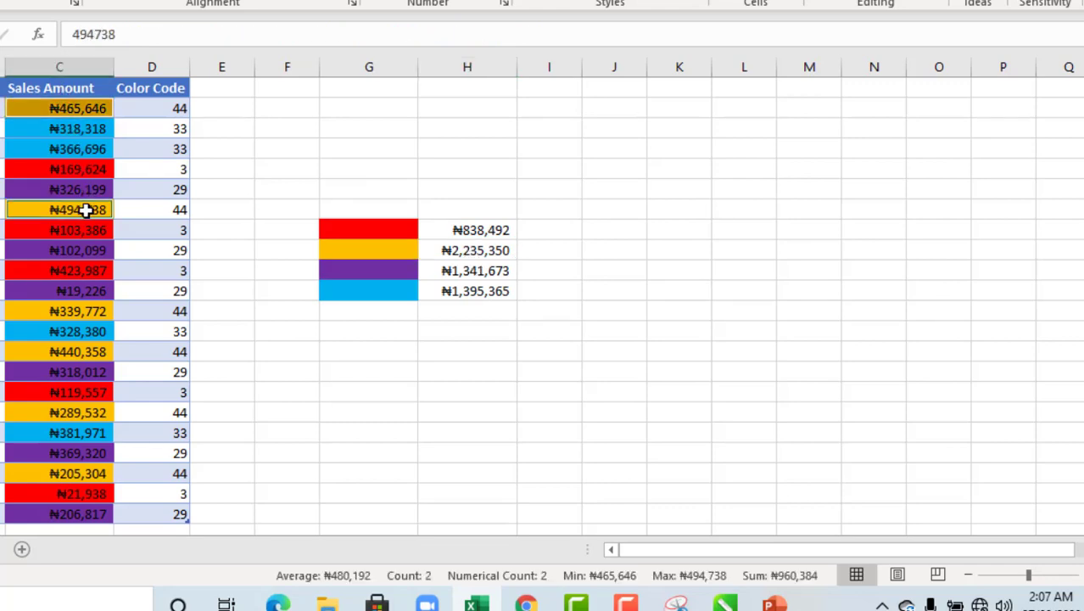
{"action": "left_click", "coordinate": [79, 310], "text": "ctrl"}
{"action": "left_click", "coordinate": [81, 353], "text": "ctrl"}
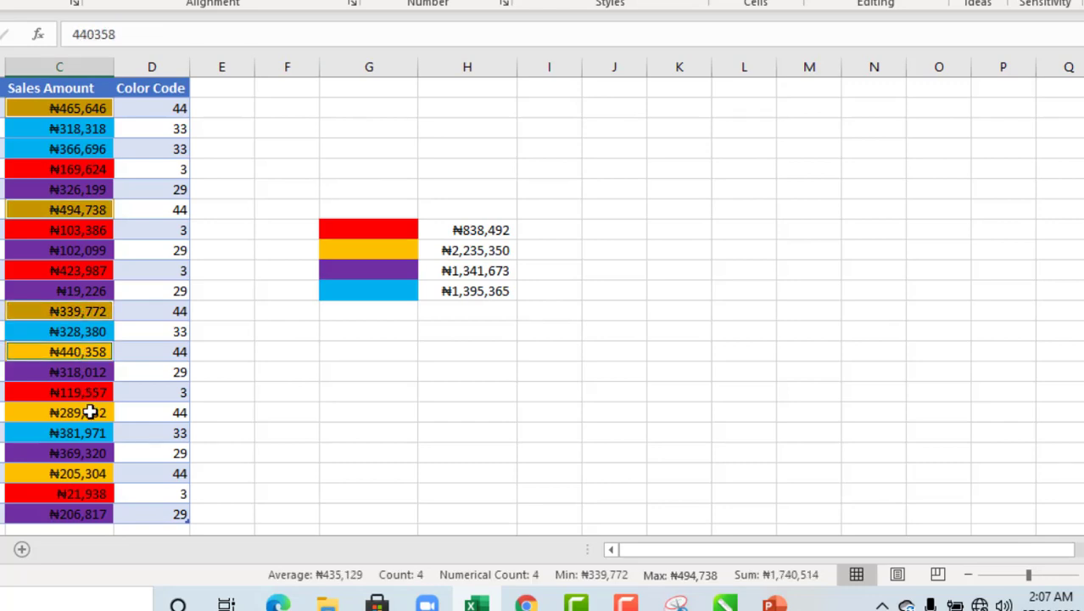
{"action": "left_click", "coordinate": [88, 412], "text": "ctrl"}
{"action": "left_click", "coordinate": [92, 467], "text": "ctrl"}
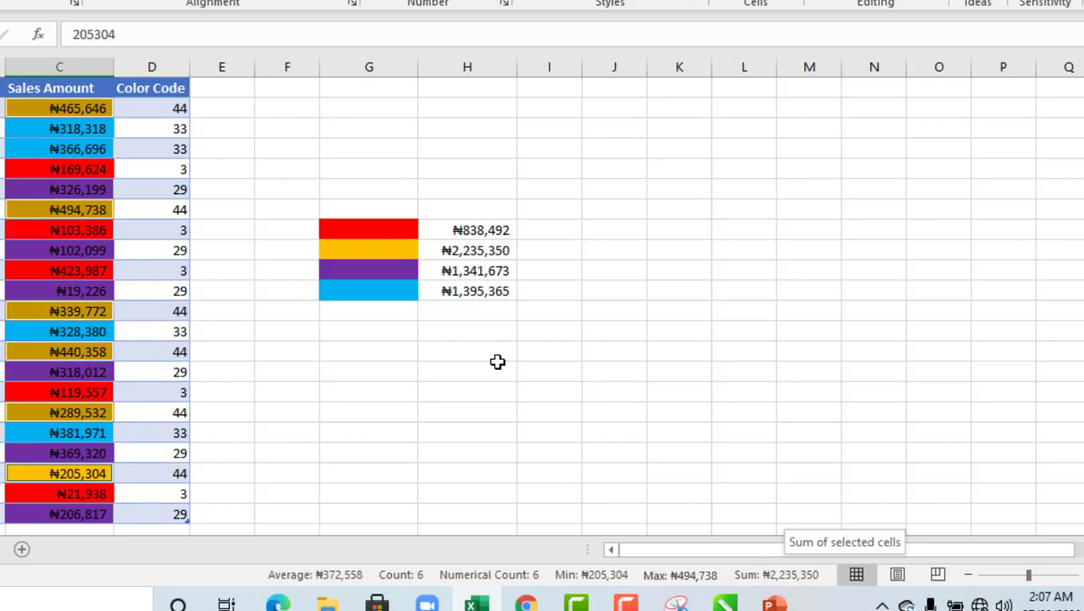
{"action": "left_click", "coordinate": [438, 251]}
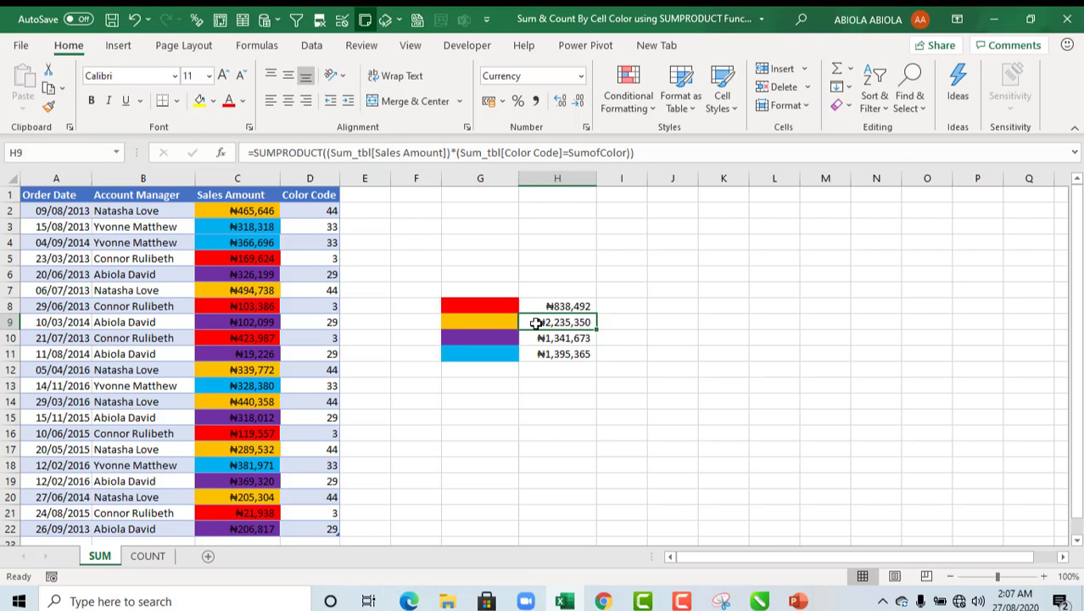
- On the COUNT sheet, enter =SumofColor in D2 so it fills a new column of the sales table
{"action": "left_click", "coordinate": [146, 557]}
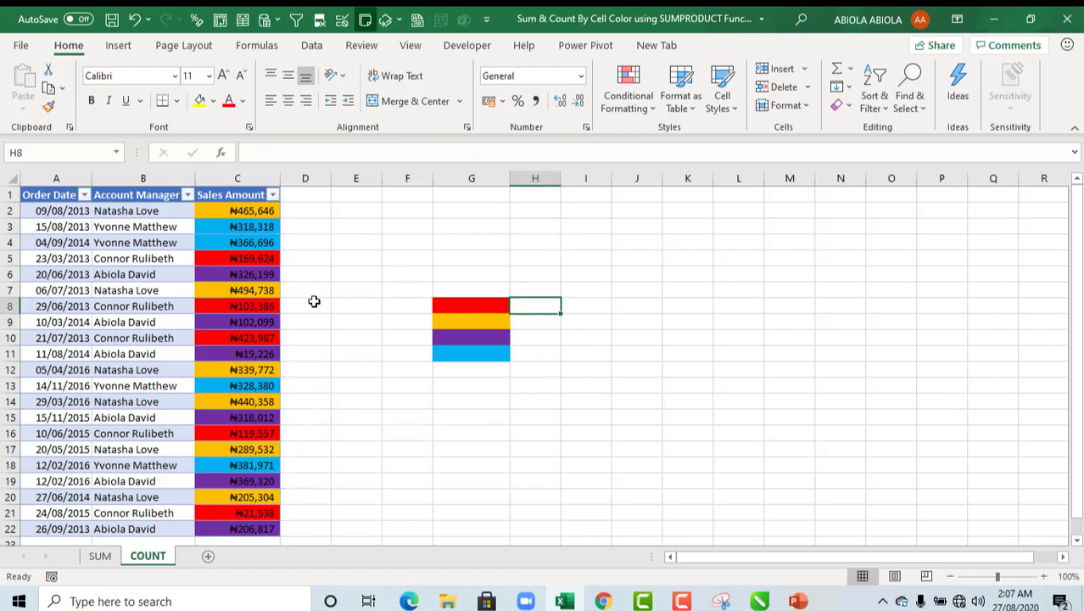
{"action": "left_click", "coordinate": [304, 209]}
{"action": "type", "text": "="}
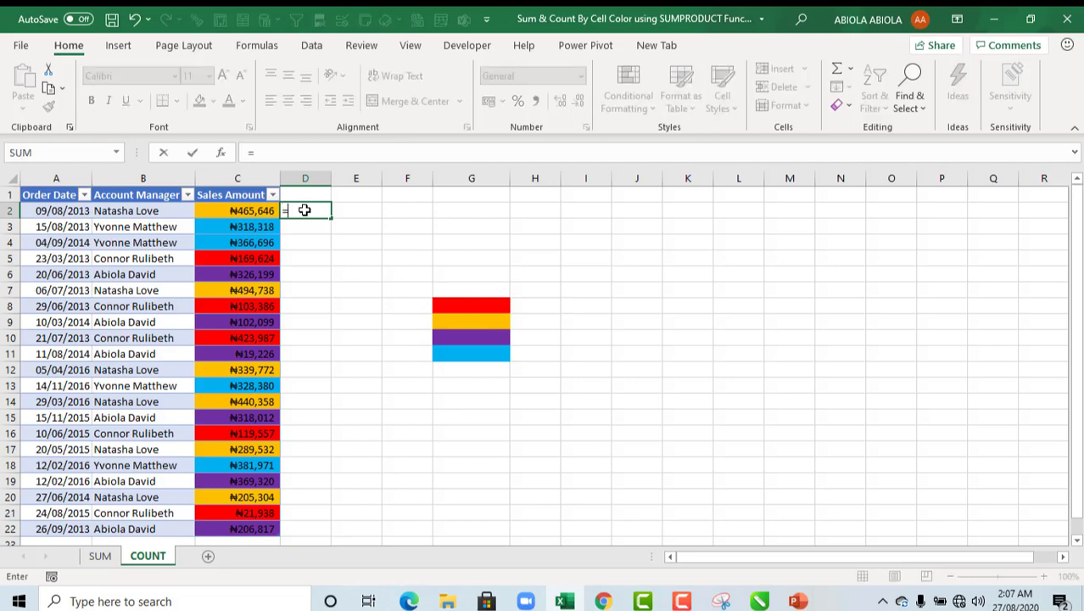
{"action": "type", "text": "colo"}
{"action": "key", "text": "Tab"}
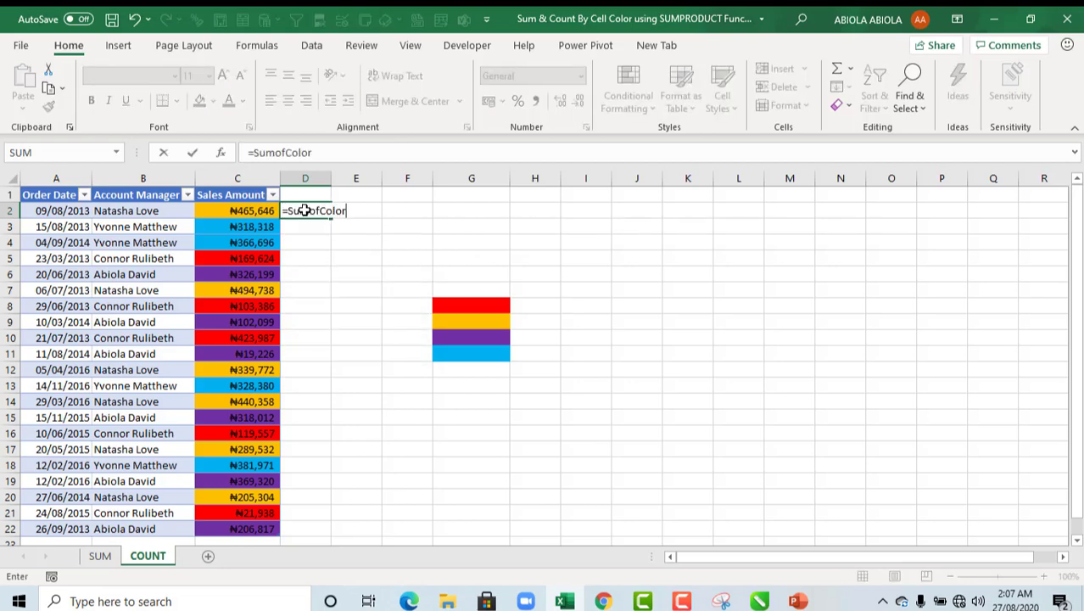
{"action": "key", "text": "ctrl+Return"}
- Rename the new table column's header in D1 as Color Code
{"action": "left_click", "coordinate": [301, 194]}
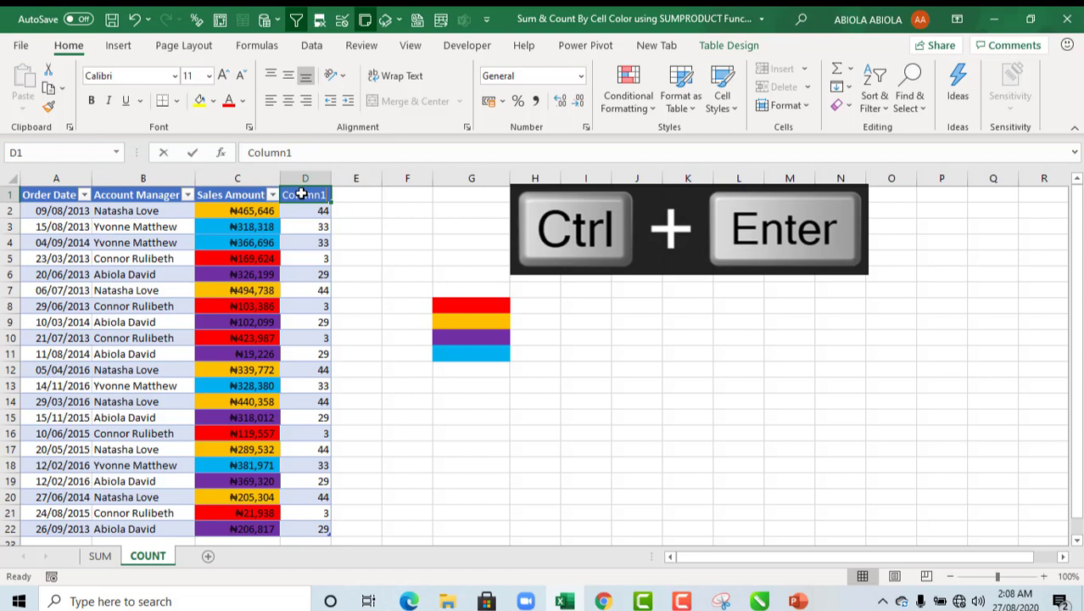
{"action": "type", "text": "Color Co"}
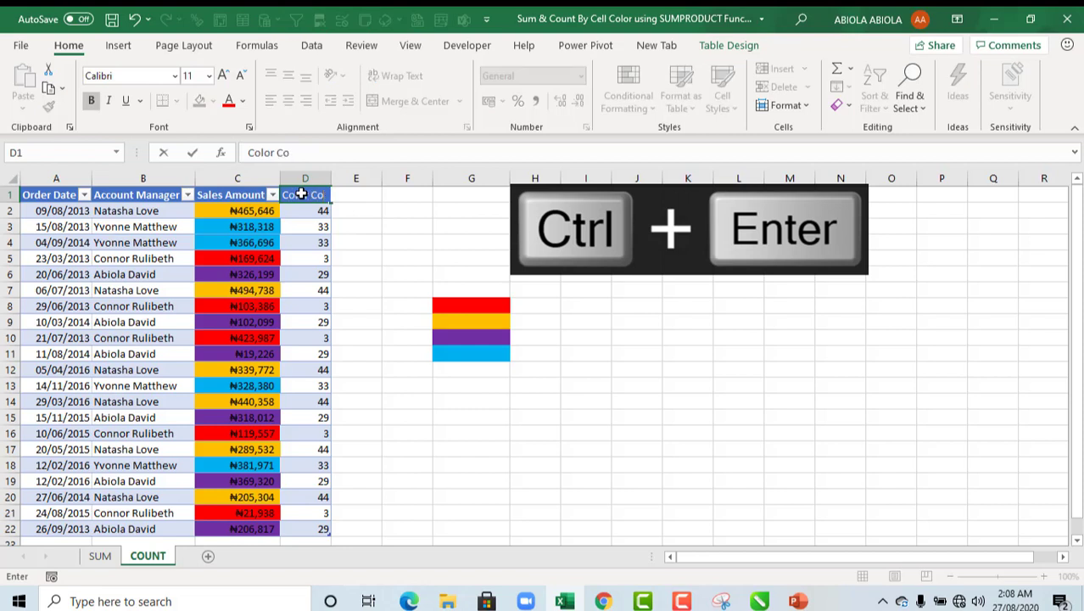
{"action": "type", "text": "de"}
{"action": "key", "text": "Return"}
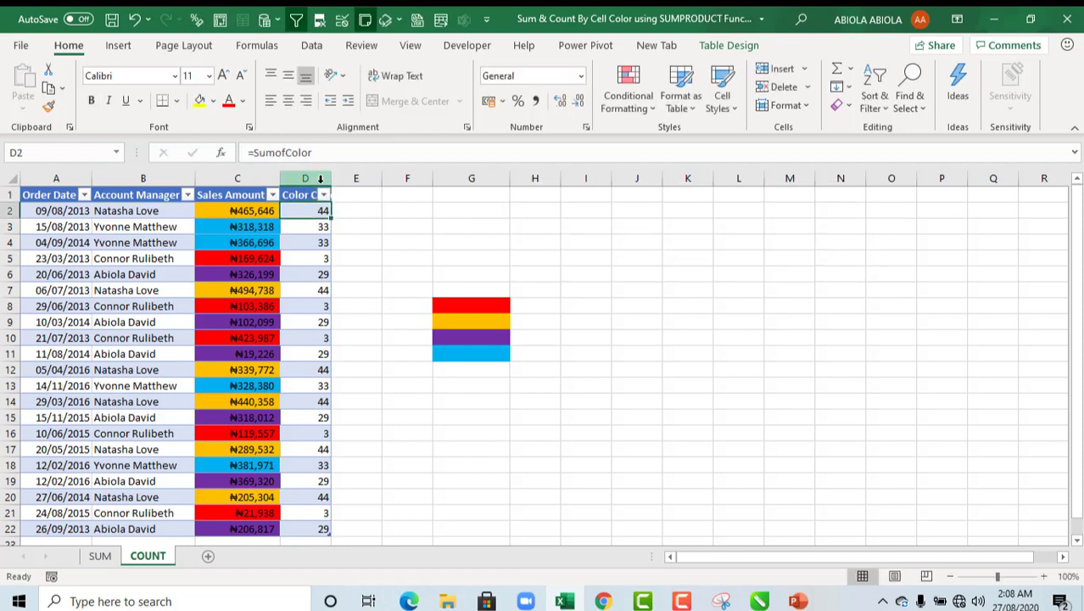
- Remove the filter buttons from the COUNT table and widen column D to fit its header
{"action": "key", "text": "ctrl+shift+l"}
{"action": "left_click_drag", "start_coordinate": [329, 178], "coordinate": [340, 178]}
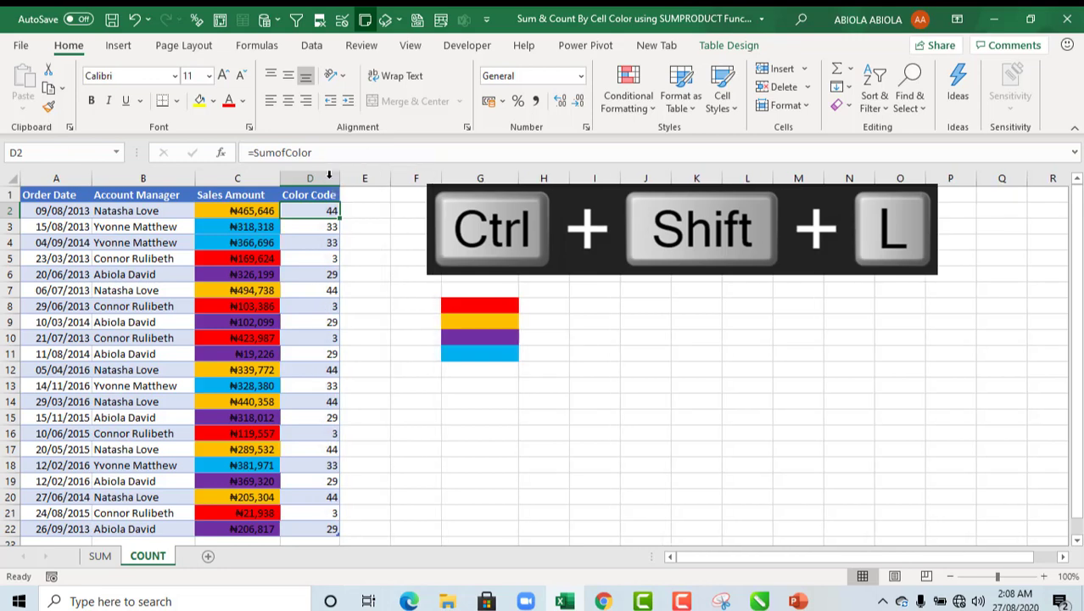
- Start the red count formula in H8 as =SUMPRODUCT(1*(Count_tbl[Color Code], referencing the table's Color Code column
{"action": "left_click", "coordinate": [546, 307]}
{"action": "type", "text": "=su"}
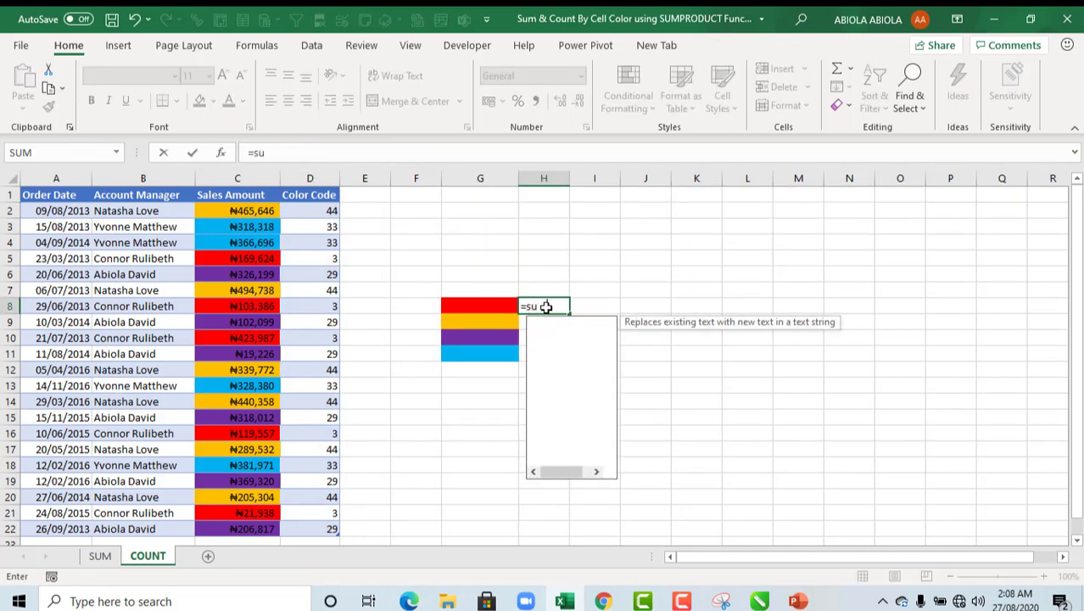
{"action": "type", "text": "mpr"}
{"action": "key", "text": "Tab"}
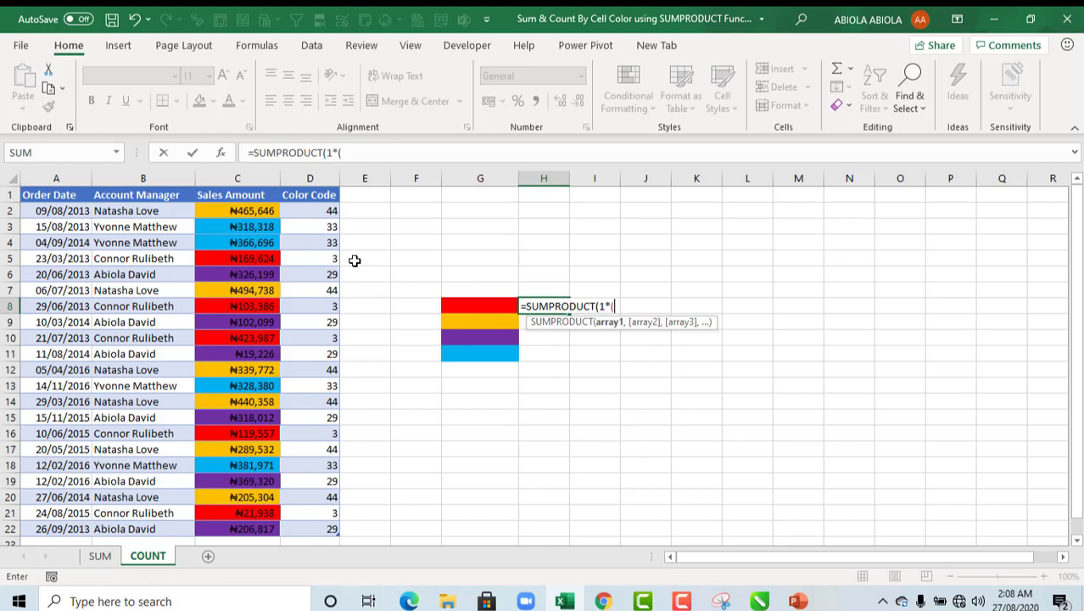
{"action": "left_click", "coordinate": [309, 187]}
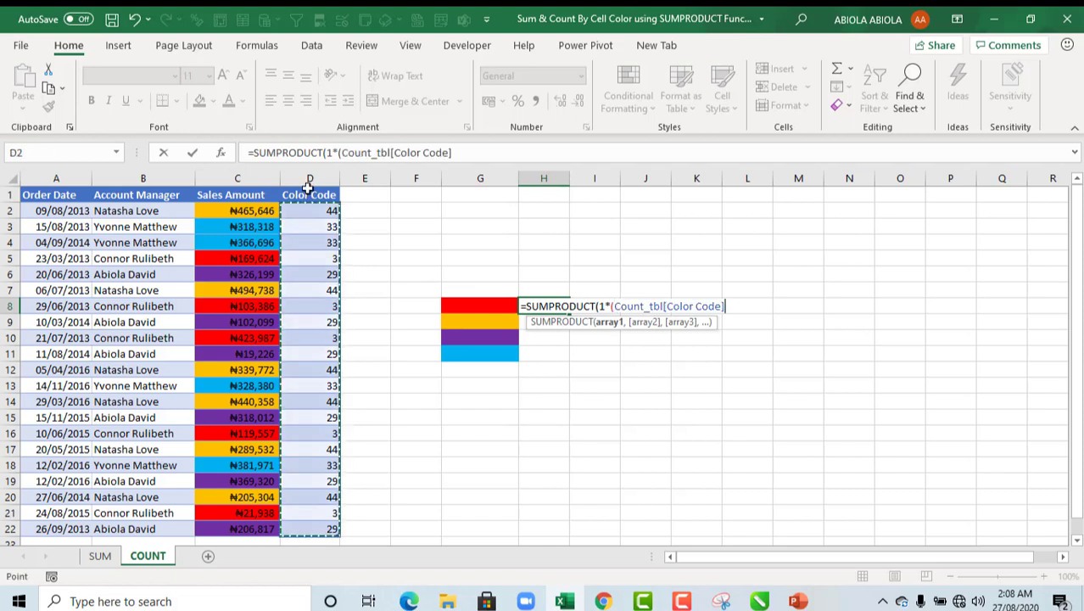
- Complete H8 as =SUMPRODUCT(1*(Count_tbl[Color Code]=SumofColor)) and fill the formula down to H11
{"action": "type", "text": "="}
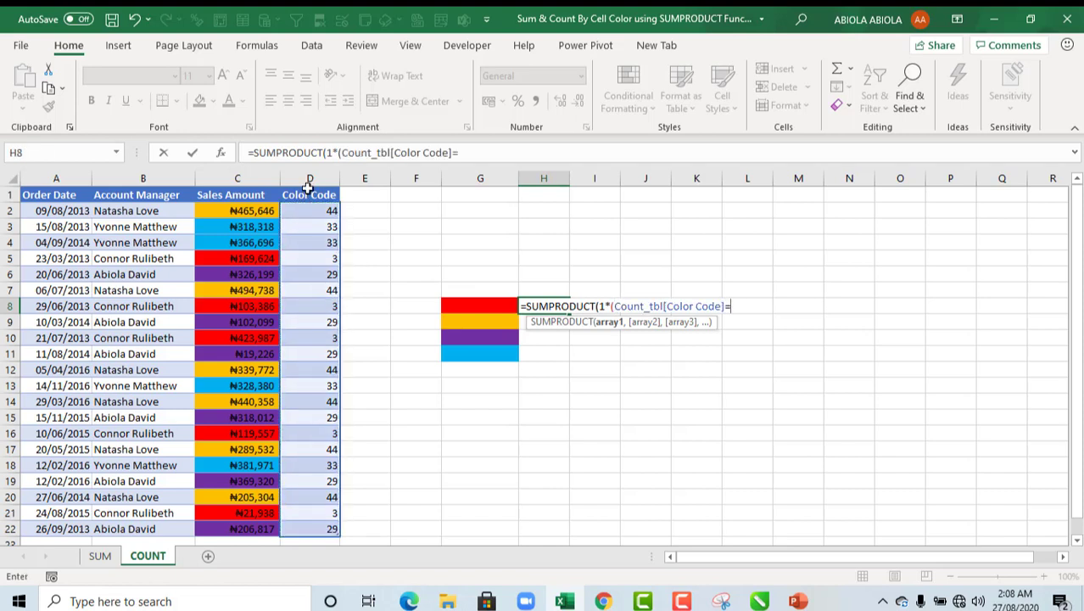
{"action": "type", "text": "sum"}
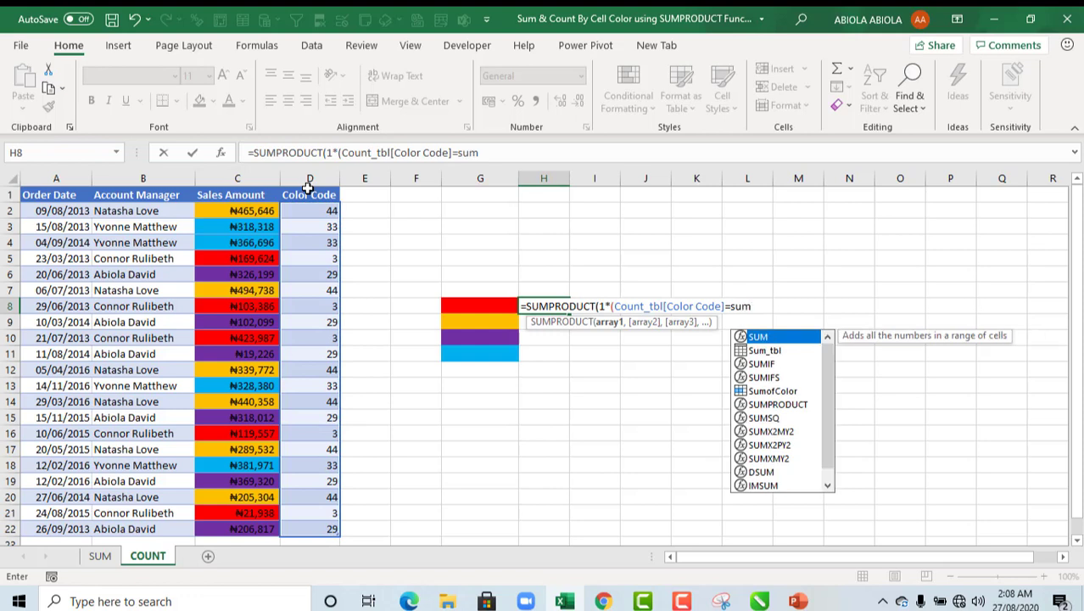
{"action": "key", "text": "Down"}
{"action": "key", "text": "Down"}
{"action": "key", "text": "Down"}
{"action": "key", "text": "Down"}
{"action": "key", "text": "Tab"}
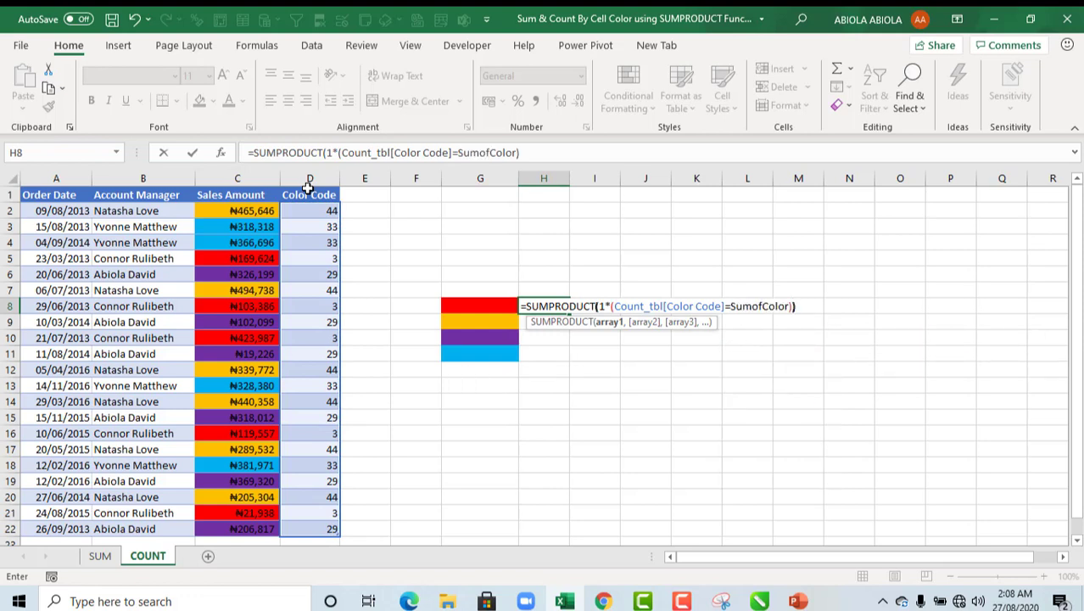
{"action": "type", "text": ")"}
{"action": "key", "text": "ctrl+Return"}
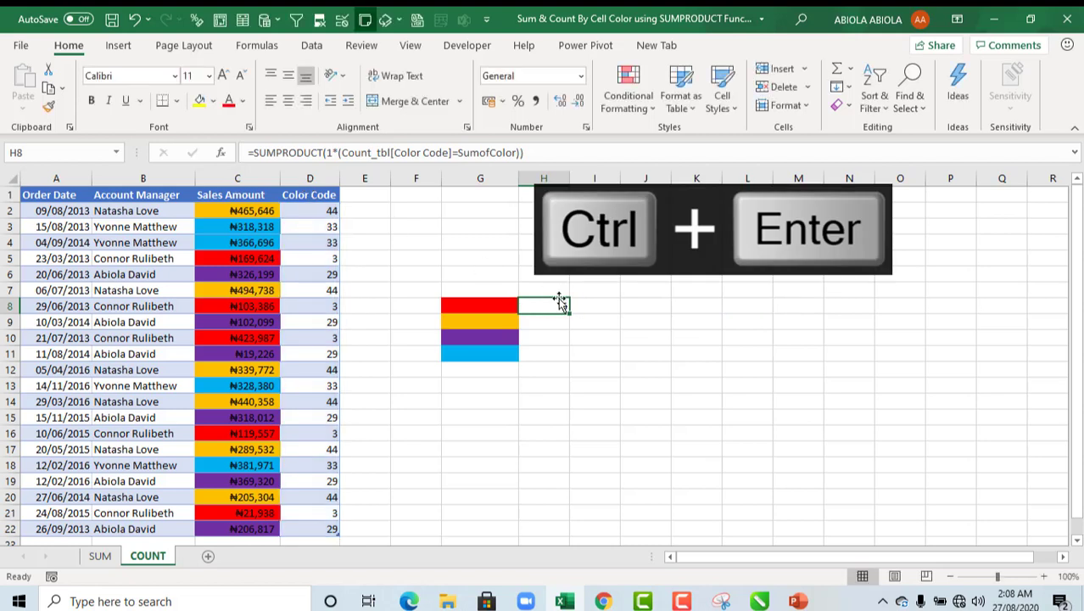
{"action": "left_click_drag", "start_coordinate": [569, 314], "coordinate": [566, 359]}
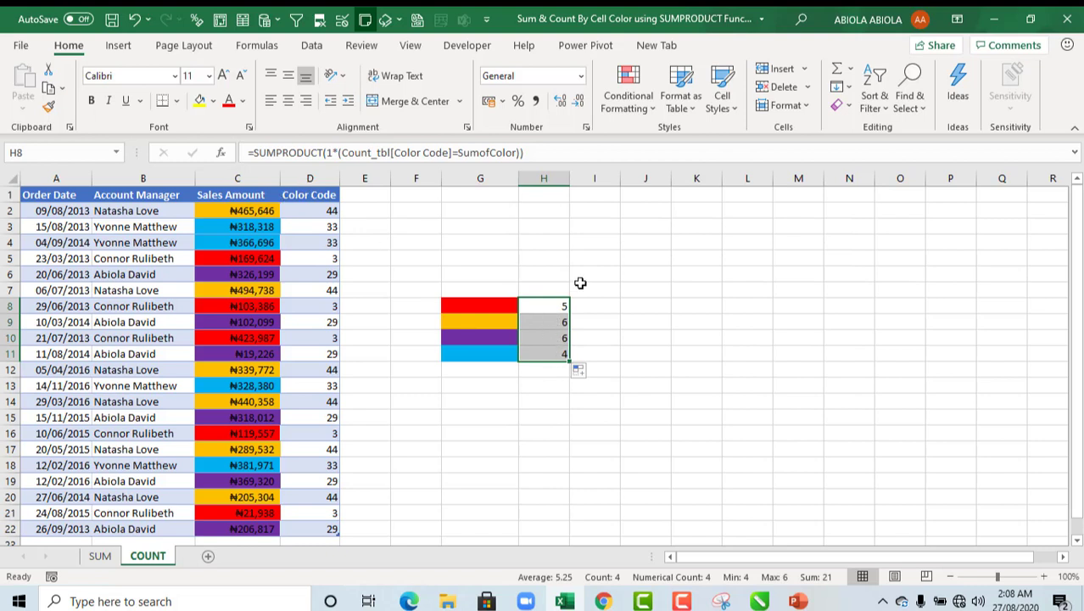
- Select the red sales amounts C5, C8, C10, C16 and C21 together and compare their count with the red count in H8
{"action": "left_click", "coordinate": [486, 303]}
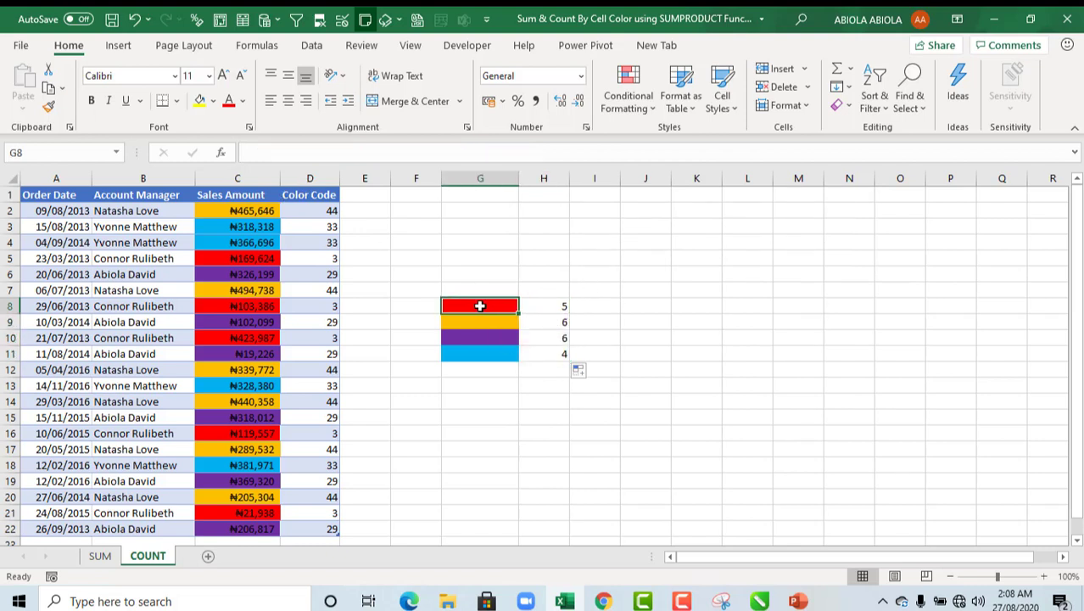
{"action": "left_click", "coordinate": [240, 258]}
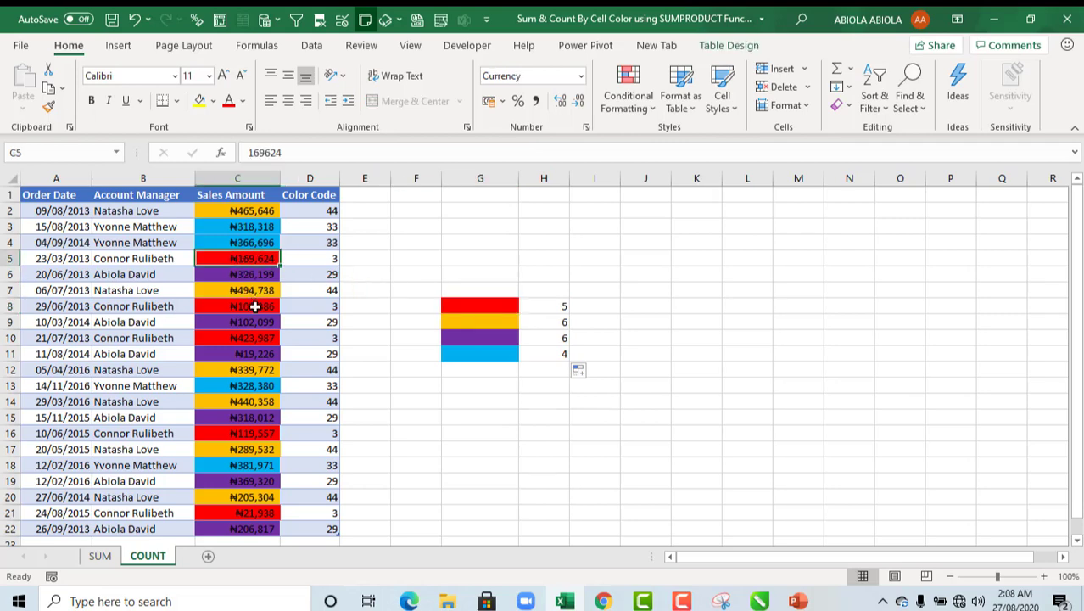
{"action": "left_click", "coordinate": [254, 306], "text": "ctrl"}
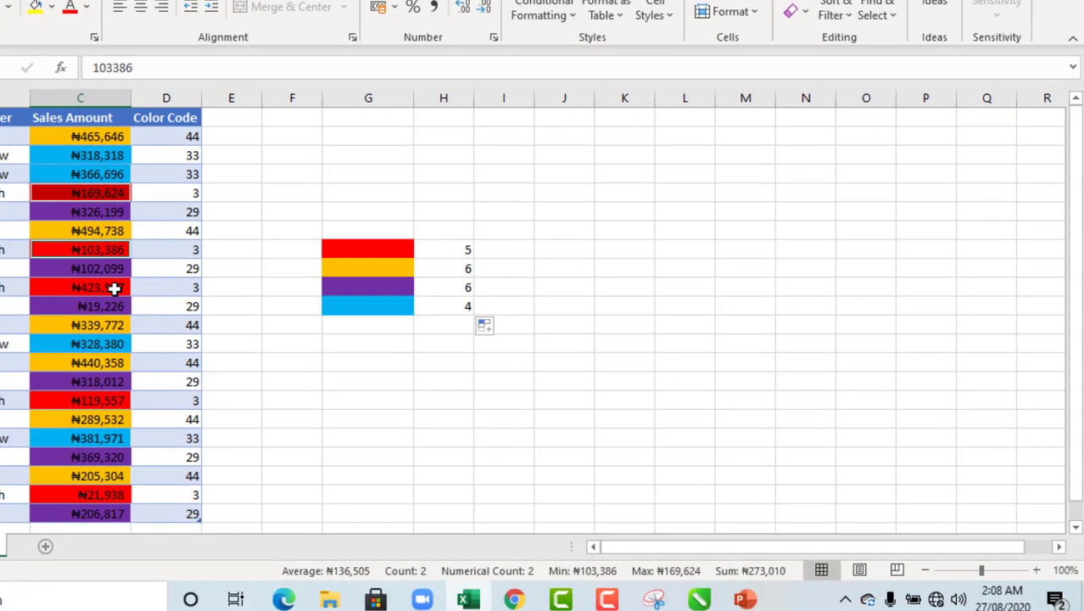
{"action": "left_click", "coordinate": [259, 338], "text": "ctrl"}
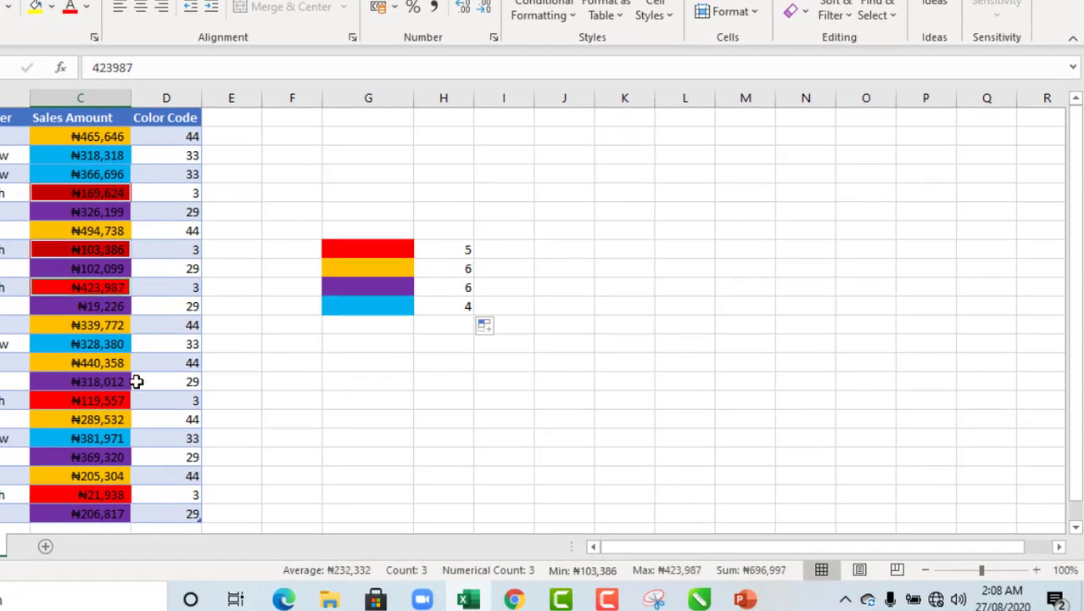
{"action": "left_click", "coordinate": [116, 400], "text": "ctrl"}
{"action": "left_click", "coordinate": [113, 497], "text": "ctrl"}
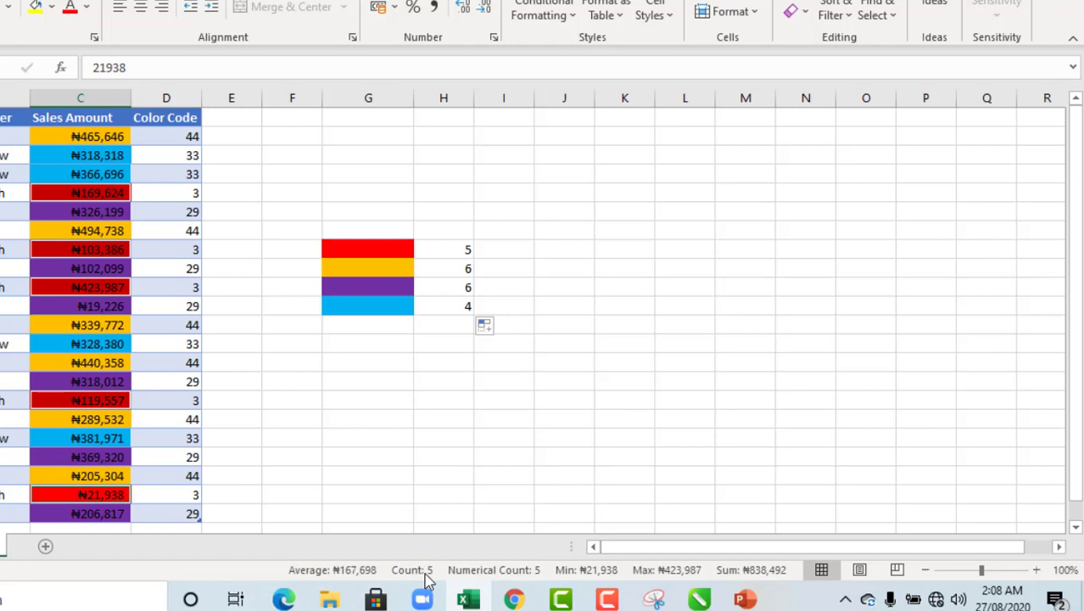
{"action": "left_click", "coordinate": [462, 247]}
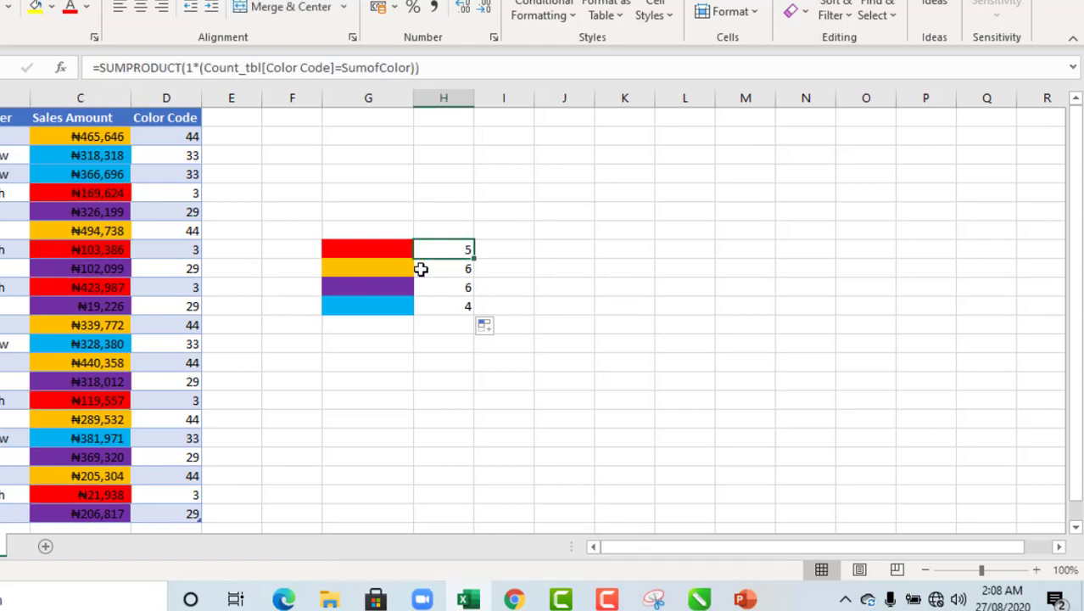
- Select the orange sales amounts C2, C7, C12, C14, C17 and C20 together and compare their count with the orange count in H9
{"action": "left_click", "coordinate": [455, 271]}
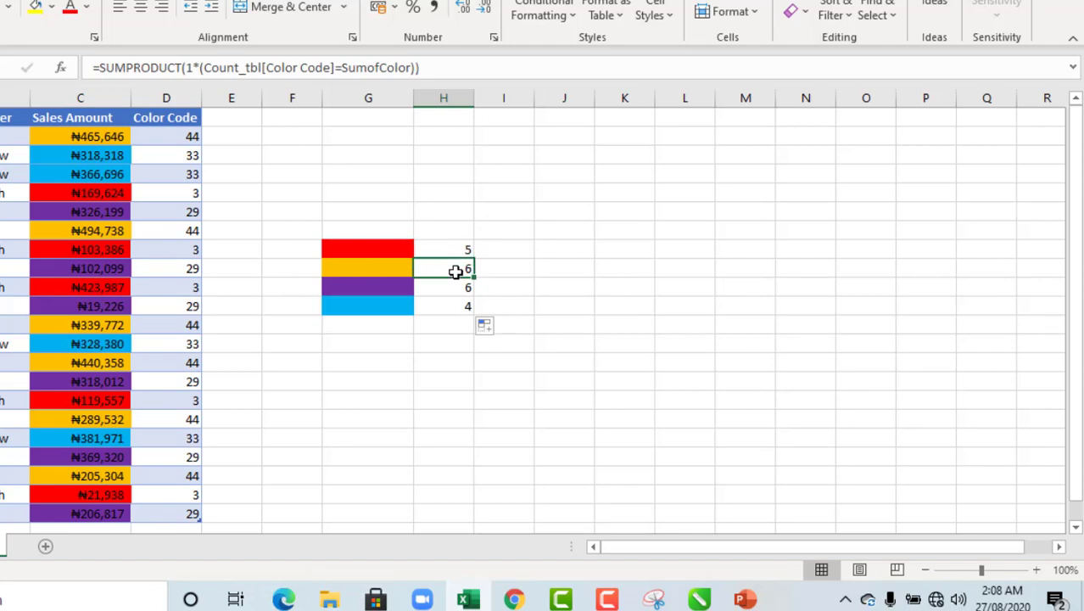
{"action": "left_click", "coordinate": [100, 137]}
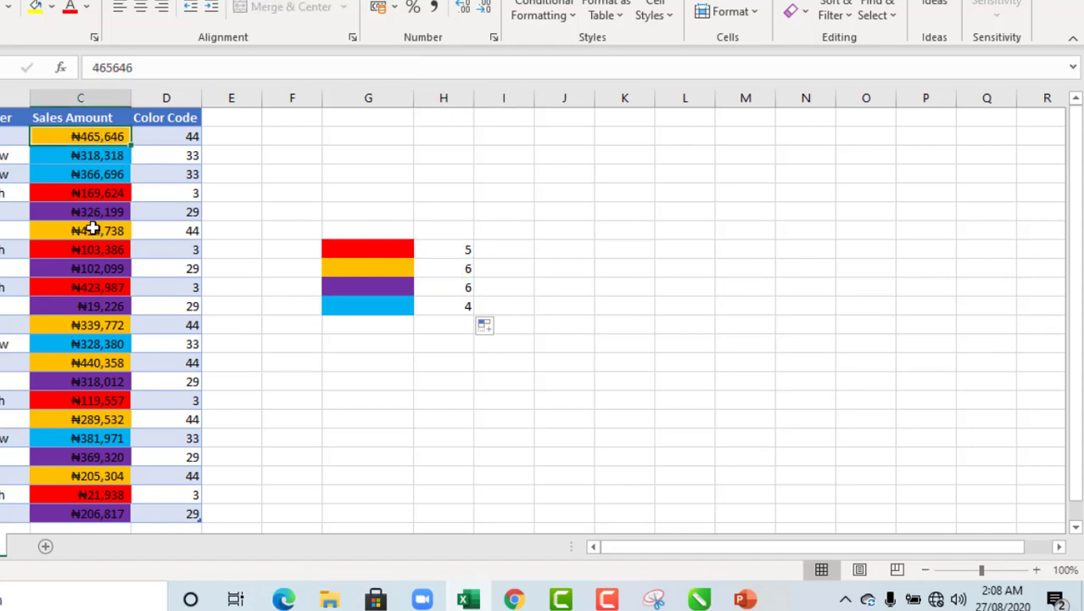
{"action": "left_click", "coordinate": [91, 230], "text": "ctrl"}
{"action": "left_click", "coordinate": [111, 325], "text": "ctrl"}
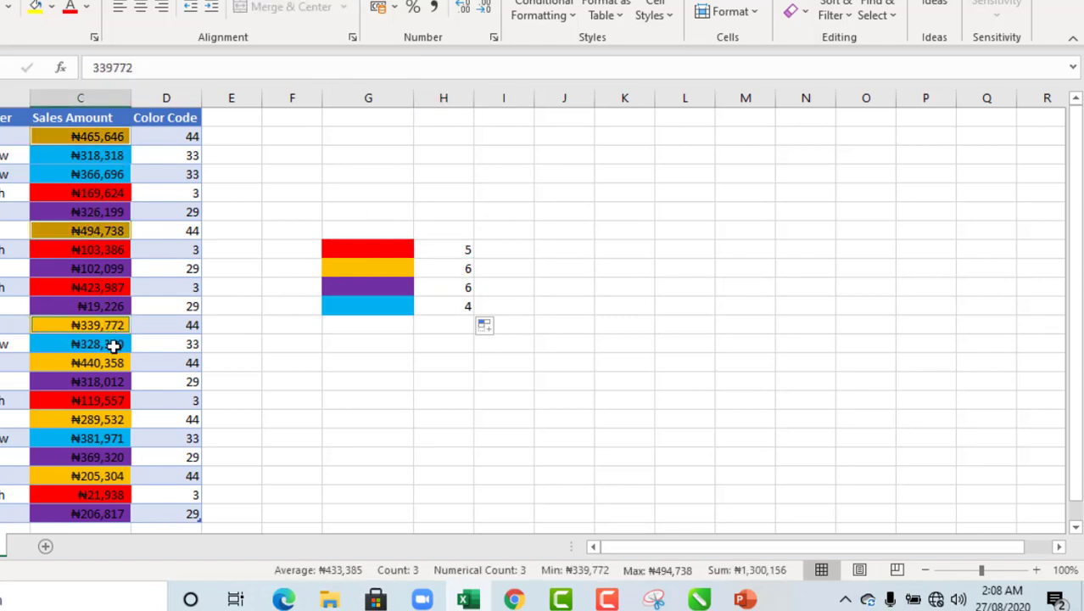
{"action": "left_click", "coordinate": [115, 362], "text": "ctrl"}
{"action": "left_click", "coordinate": [117, 418], "text": "ctrl"}
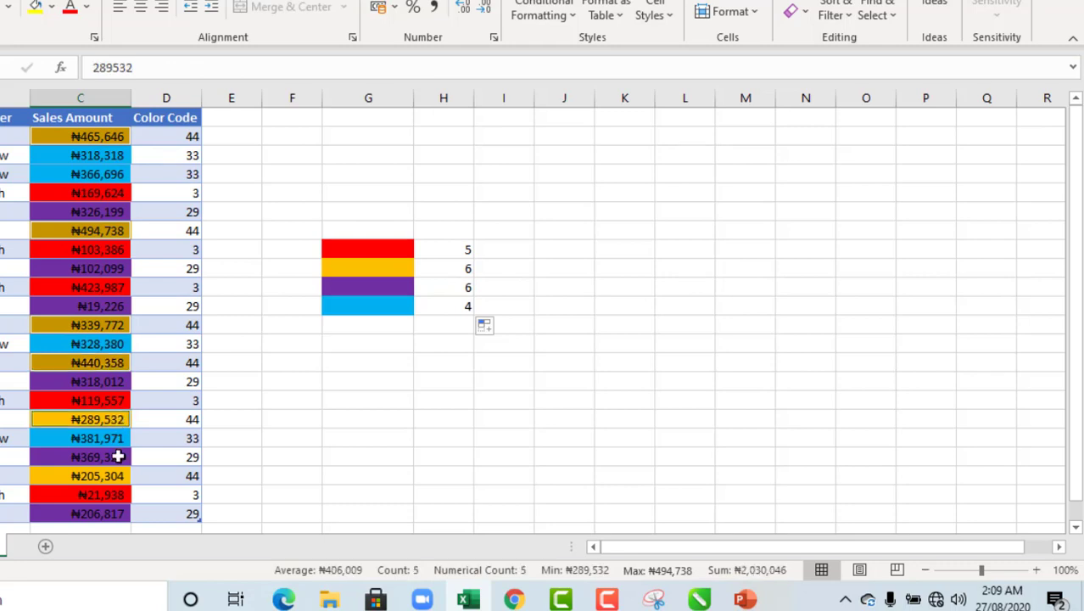
{"action": "left_click", "coordinate": [117, 475], "text": "ctrl"}
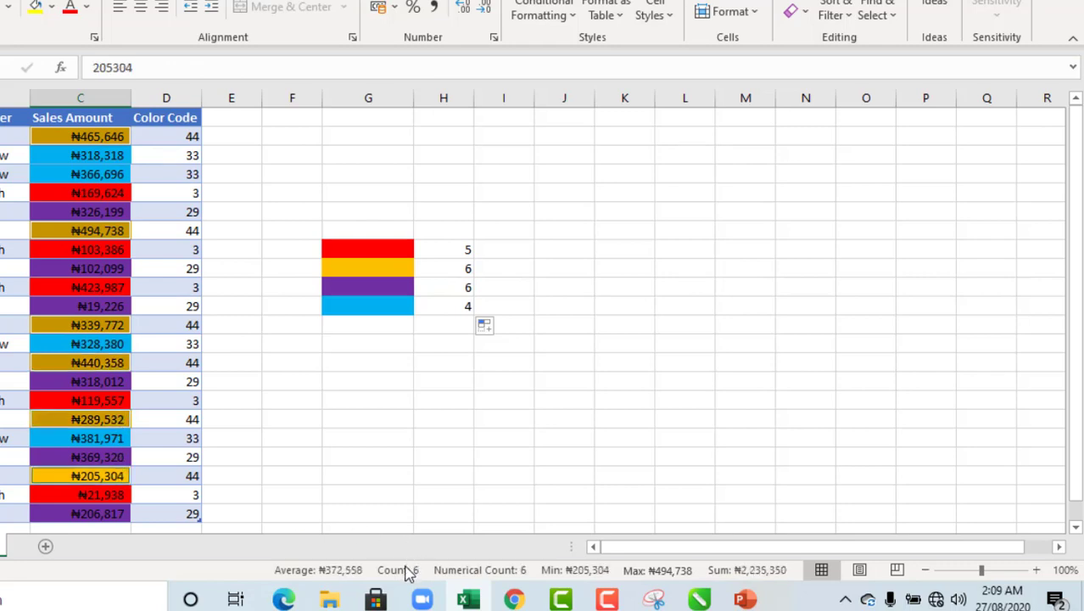
{"action": "left_click", "coordinate": [459, 268]}
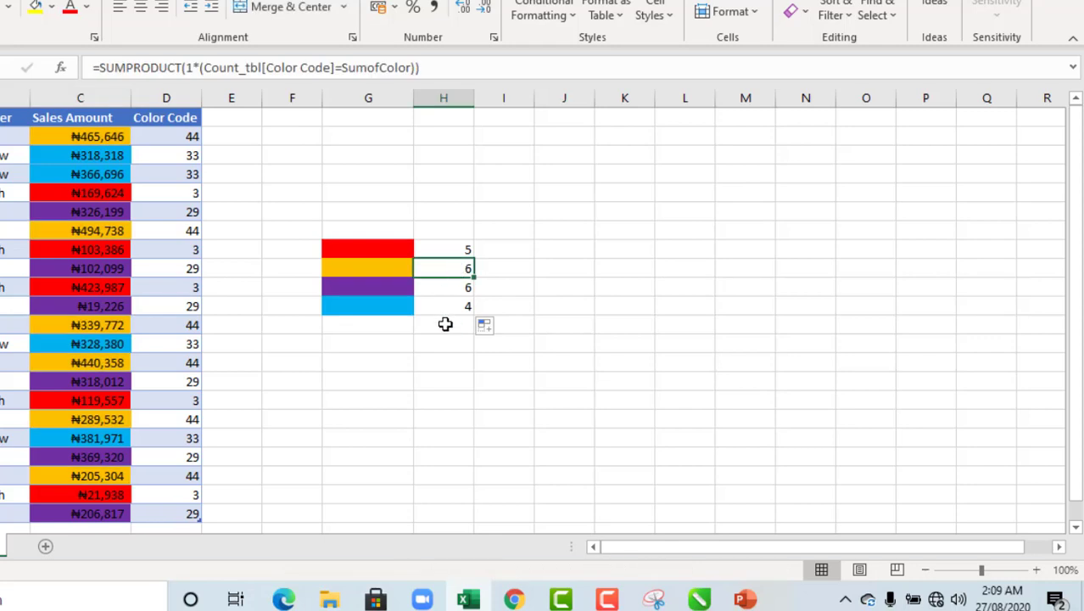
- Select the blue sales amounts C3, C4, C13 and C18 together and compare their count with the blue count in H11
{"action": "left_click", "coordinate": [102, 152]}
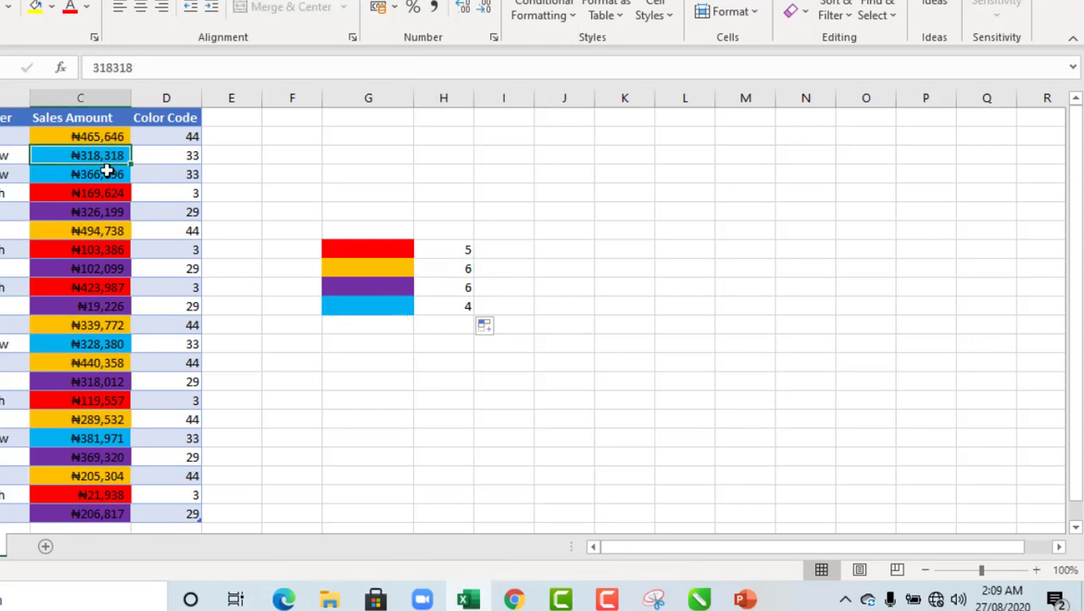
{"action": "left_click", "coordinate": [105, 174], "text": "ctrl"}
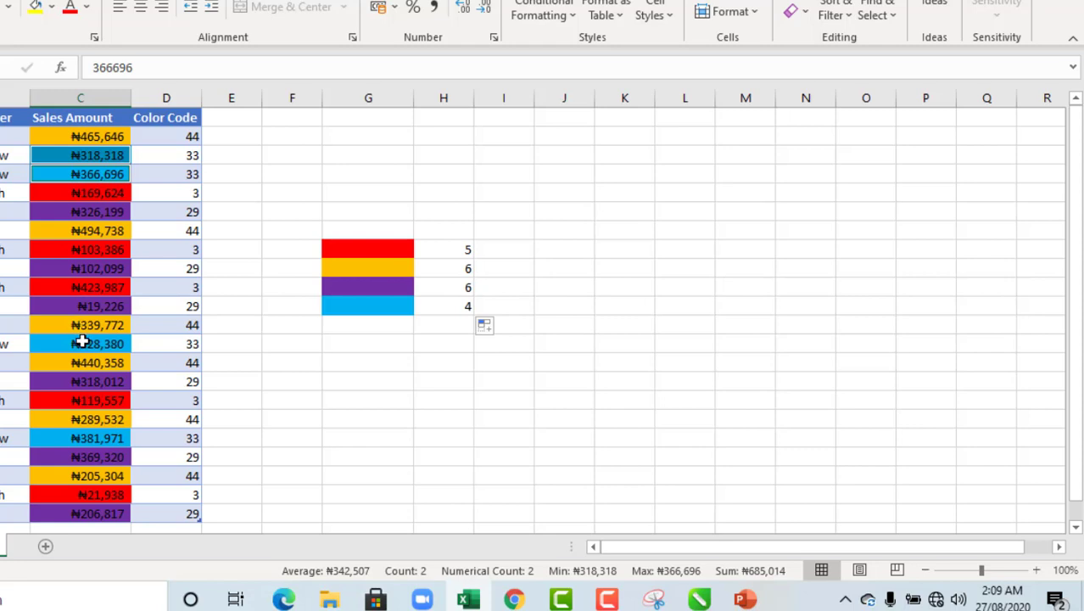
{"action": "left_click", "coordinate": [82, 343], "text": "ctrl"}
{"action": "left_click", "coordinate": [106, 437], "text": "ctrl"}
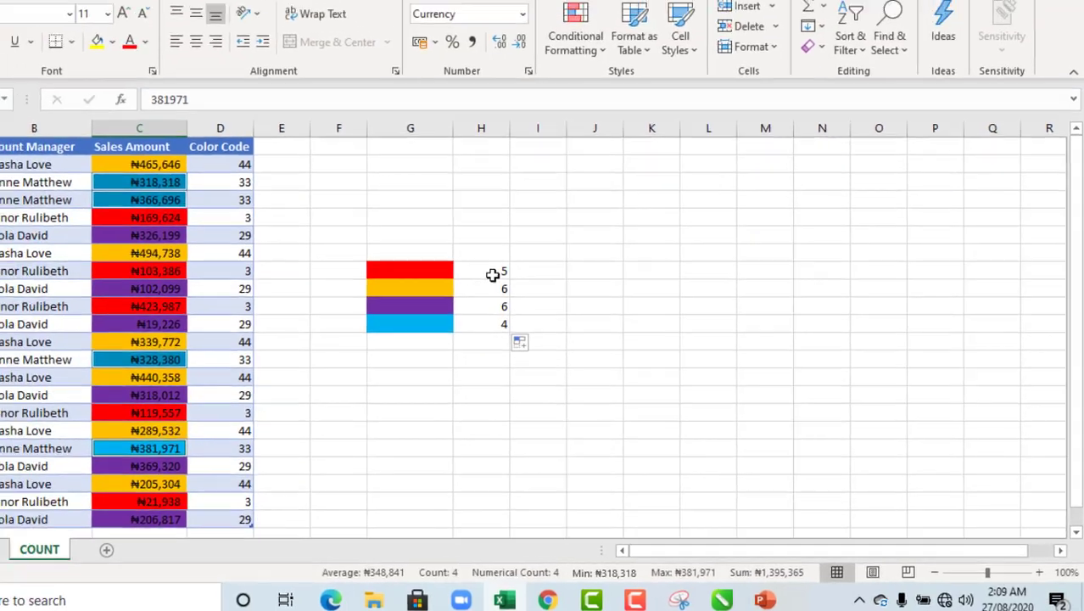
{"action": "left_click", "coordinate": [457, 252]}
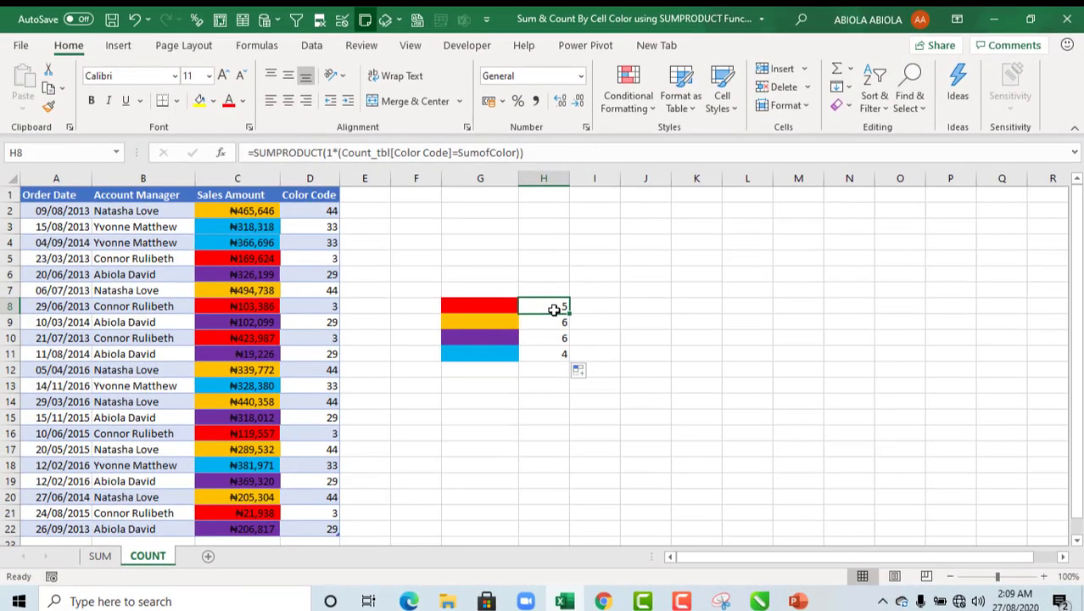